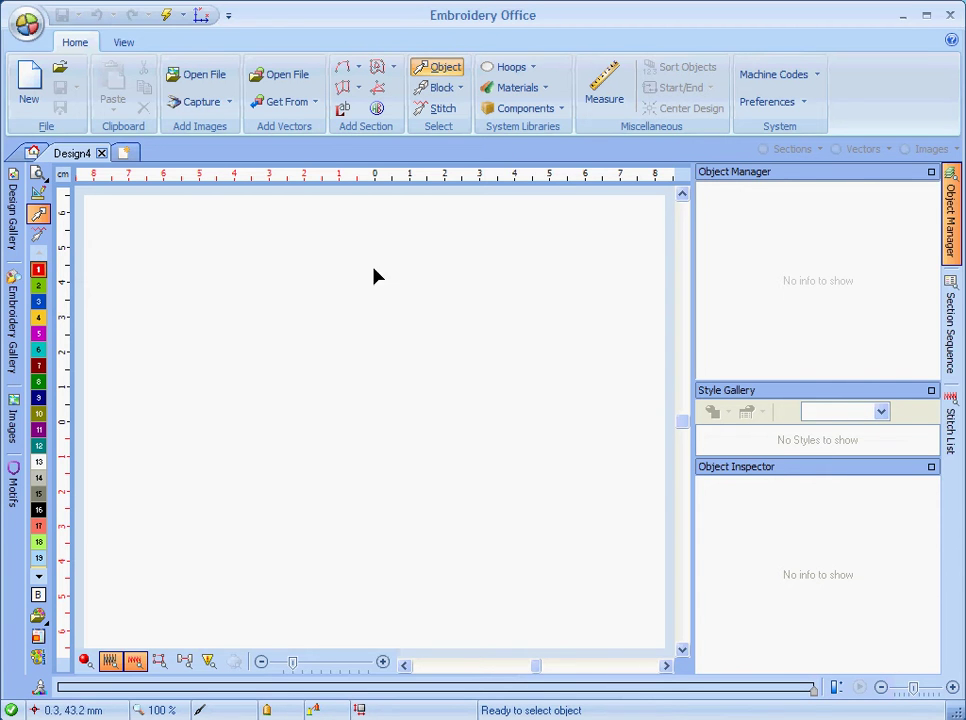
# - Create 'USA' lettering and switch it to a TrueType font (Arial, 30)
pyautogui.click(341, 110)
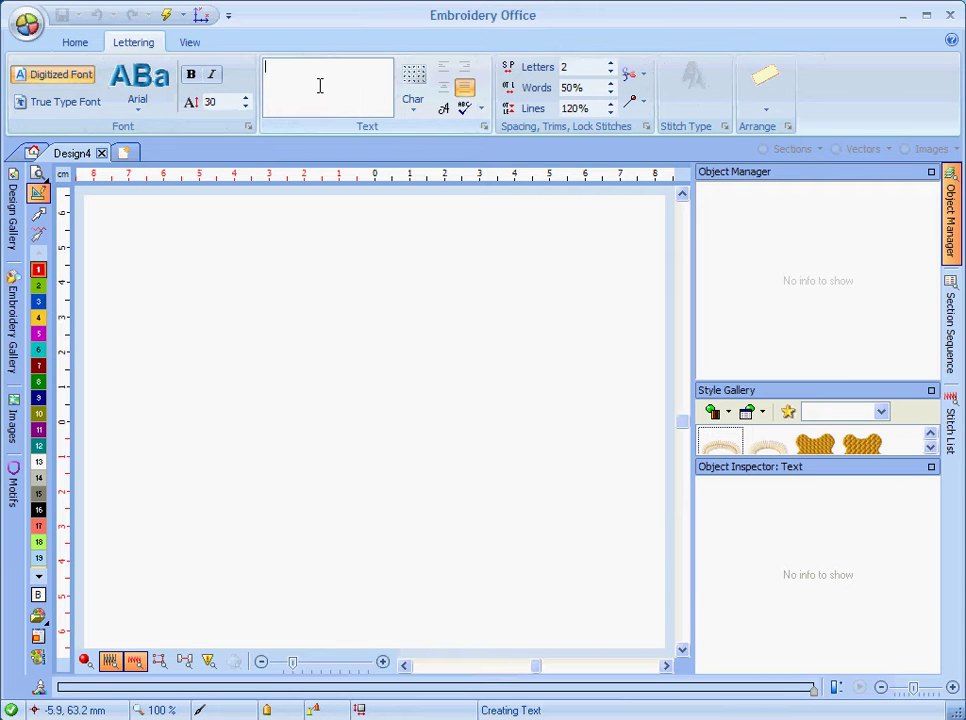
pyautogui.write('USA')
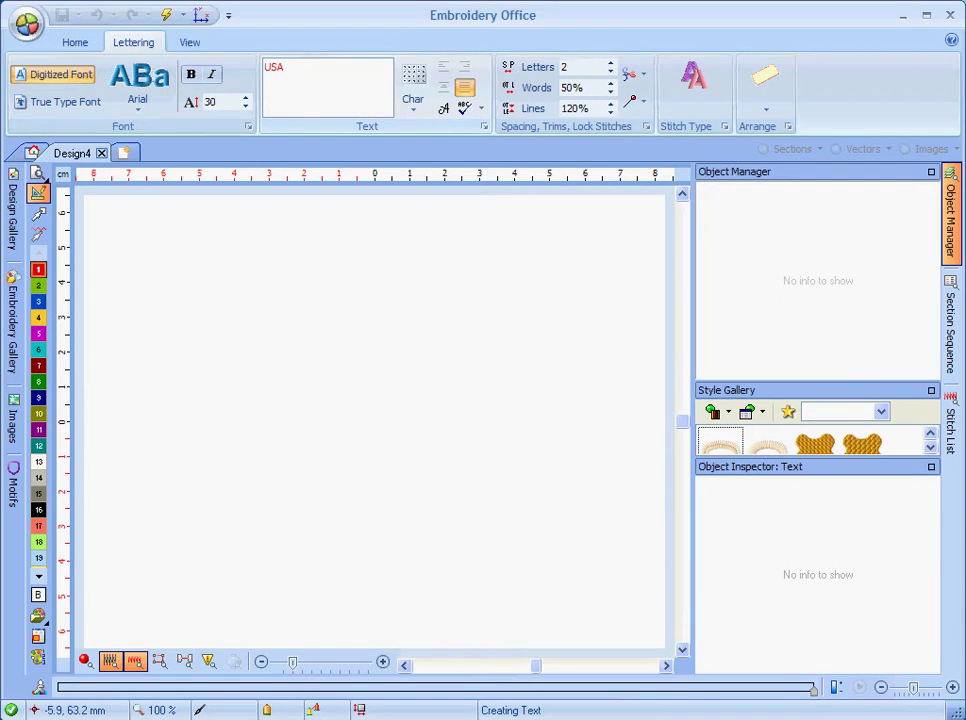
pyautogui.click(79, 106)
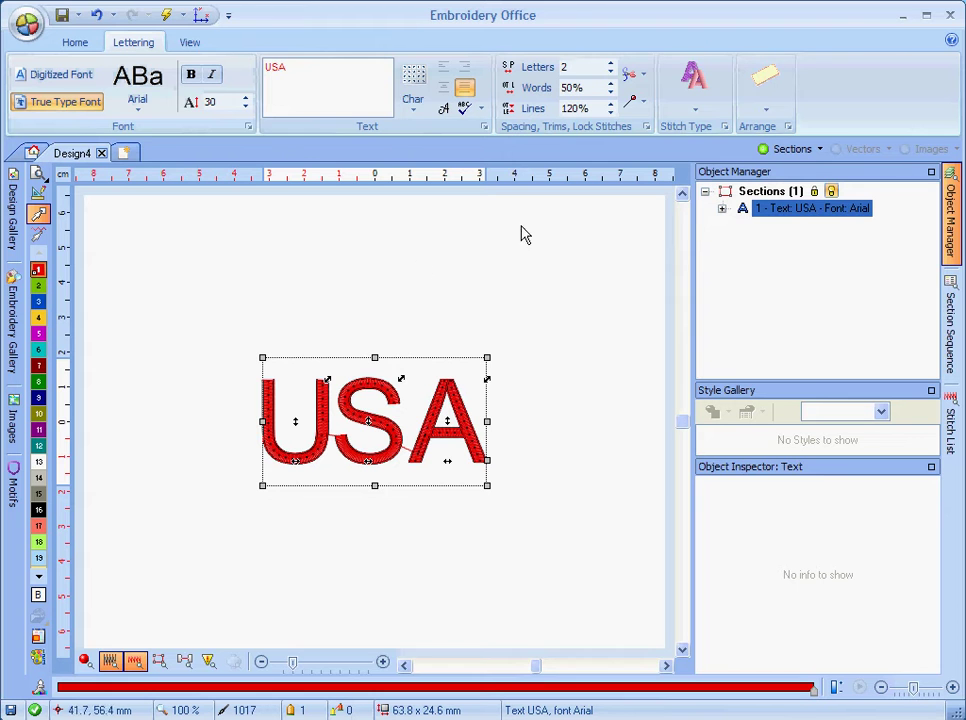
# - Set both the lock-stitch and trim options of the USA text to Letters
pyautogui.click(648, 110)
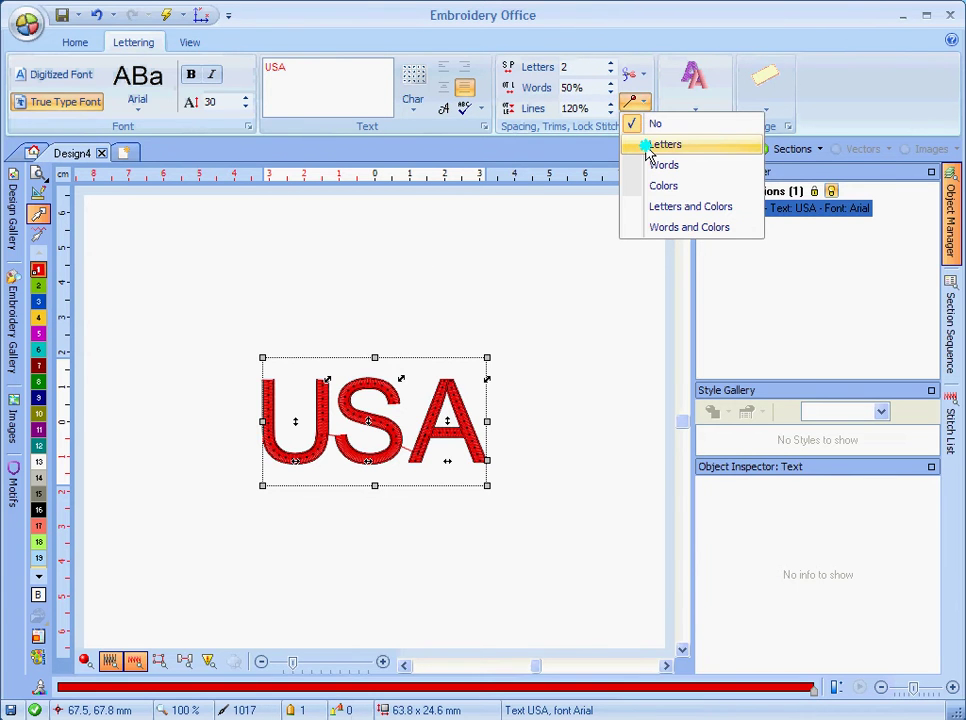
pyautogui.click(650, 146)
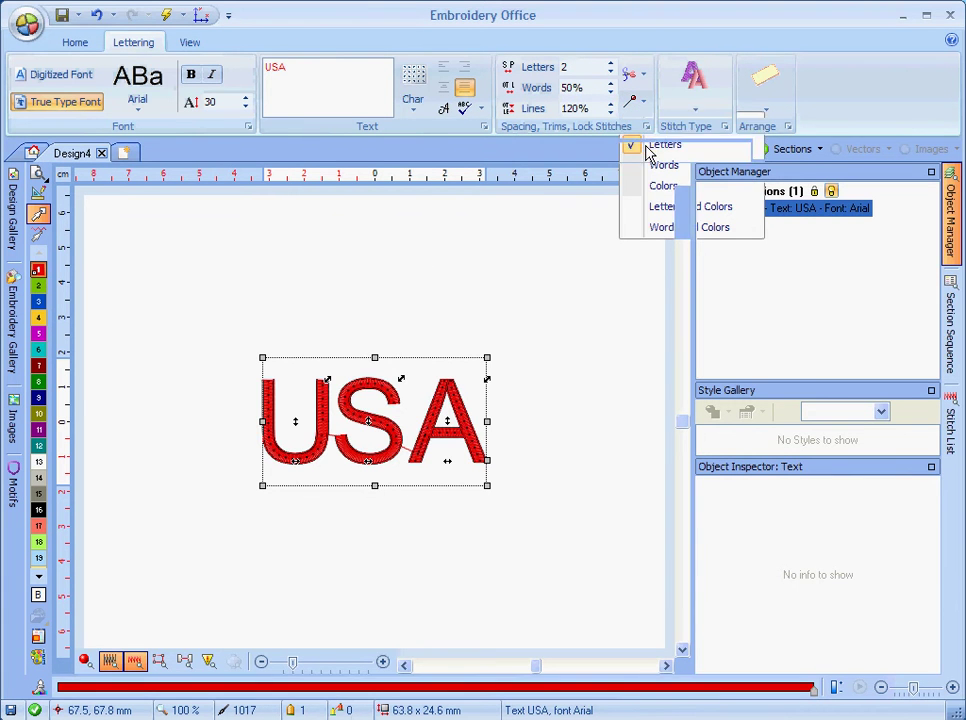
pyautogui.click(642, 88)
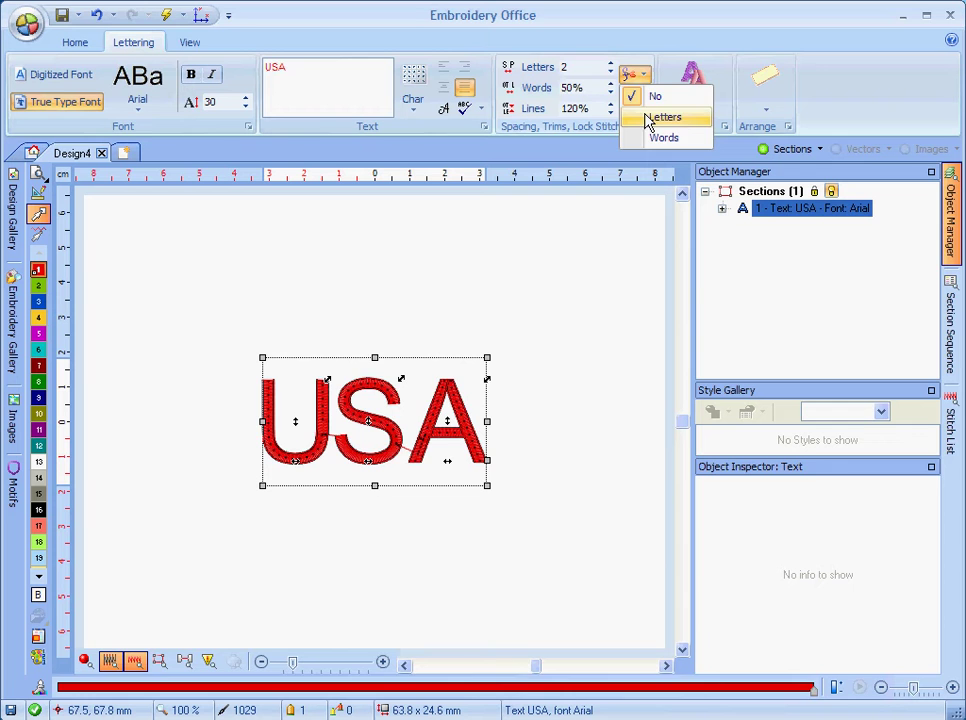
pyautogui.click(647, 123)
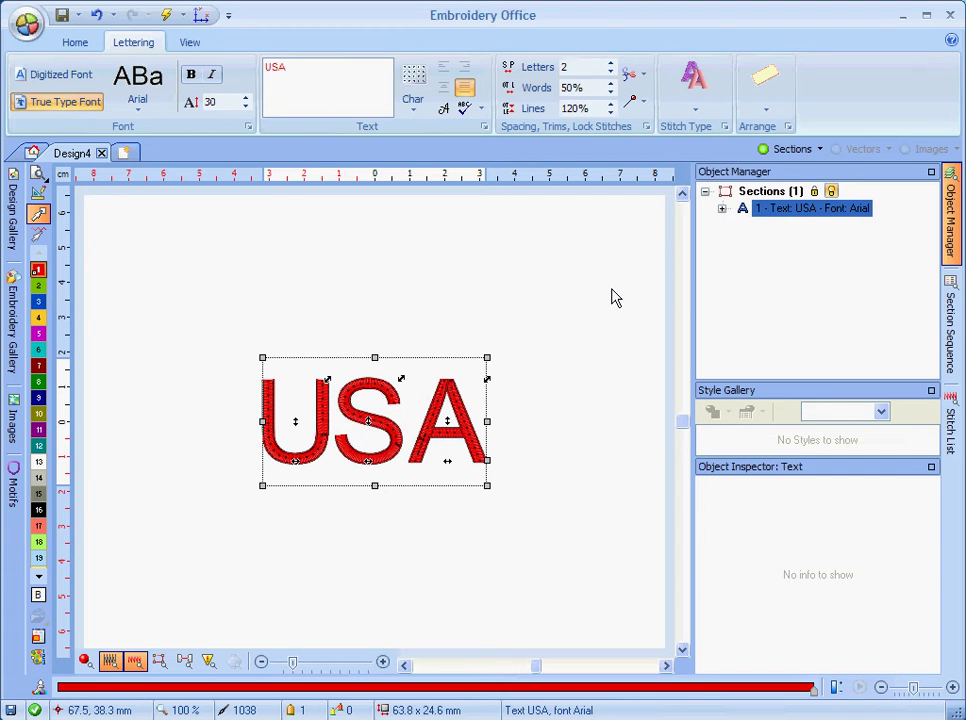
# - Open the Lettering styles dialog, browse the Body, Border and Body + Border presets, then return to Column
pyautogui.click(724, 127)
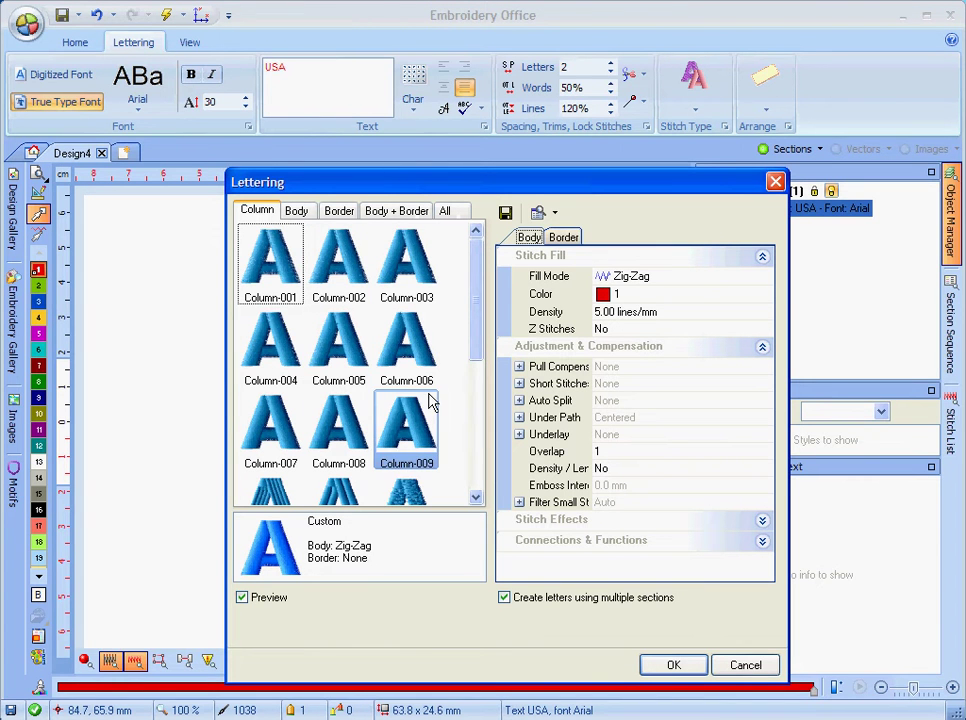
pyautogui.click(306, 214)
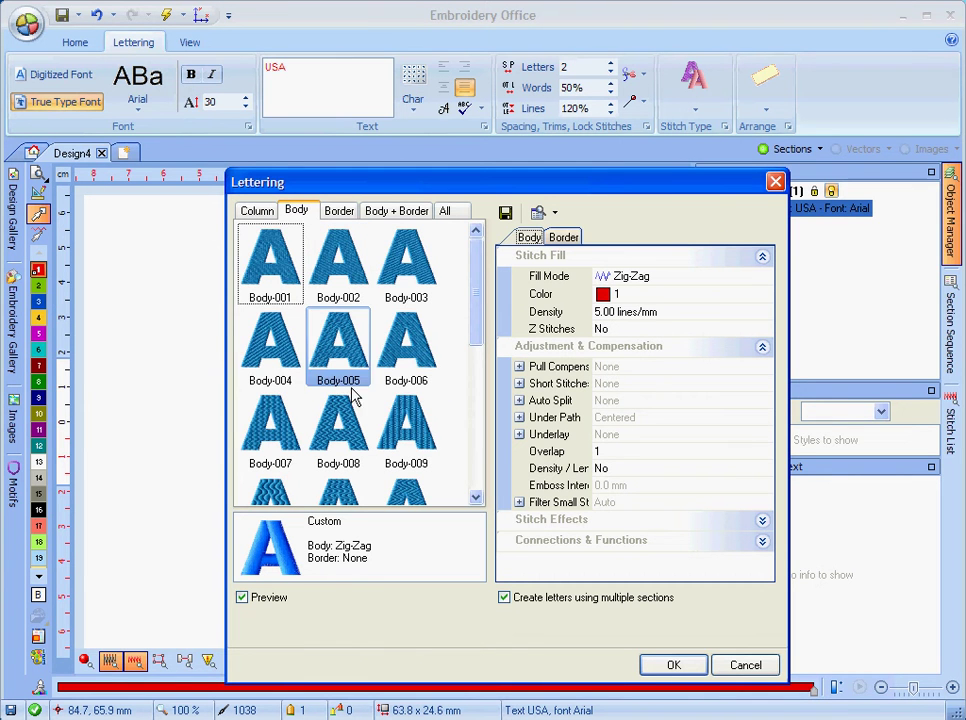
pyautogui.click(342, 214)
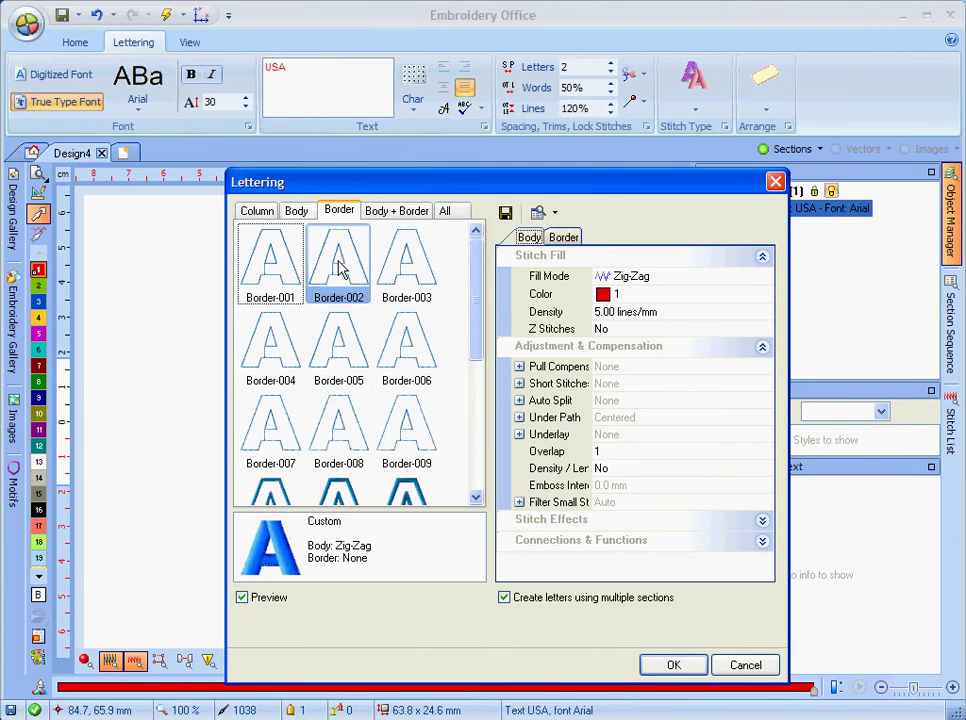
pyautogui.click(400, 213)
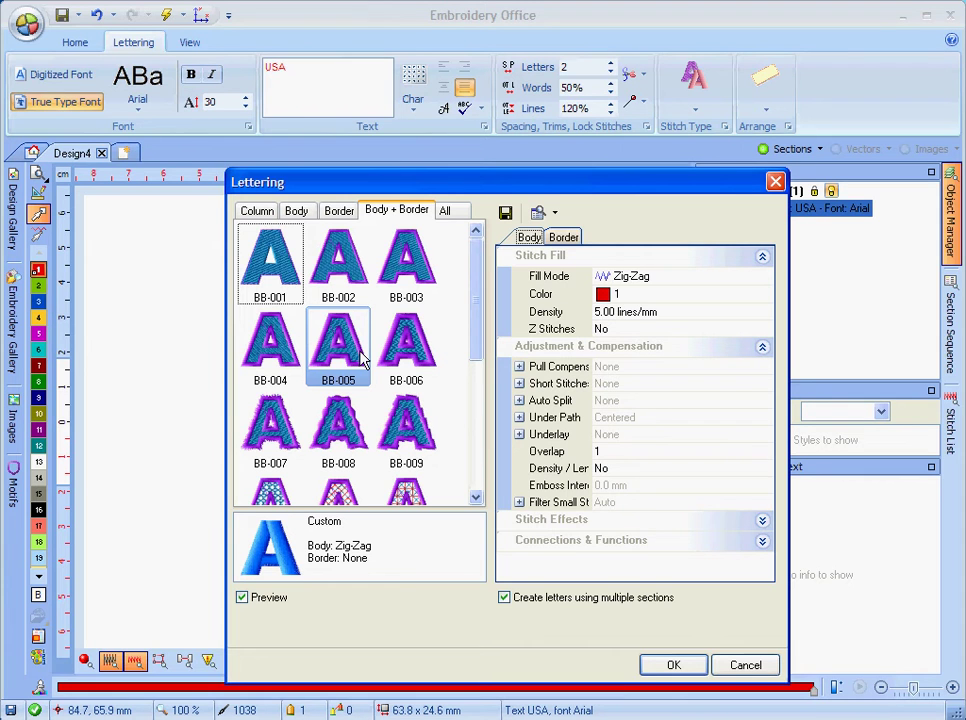
pyautogui.click(252, 213)
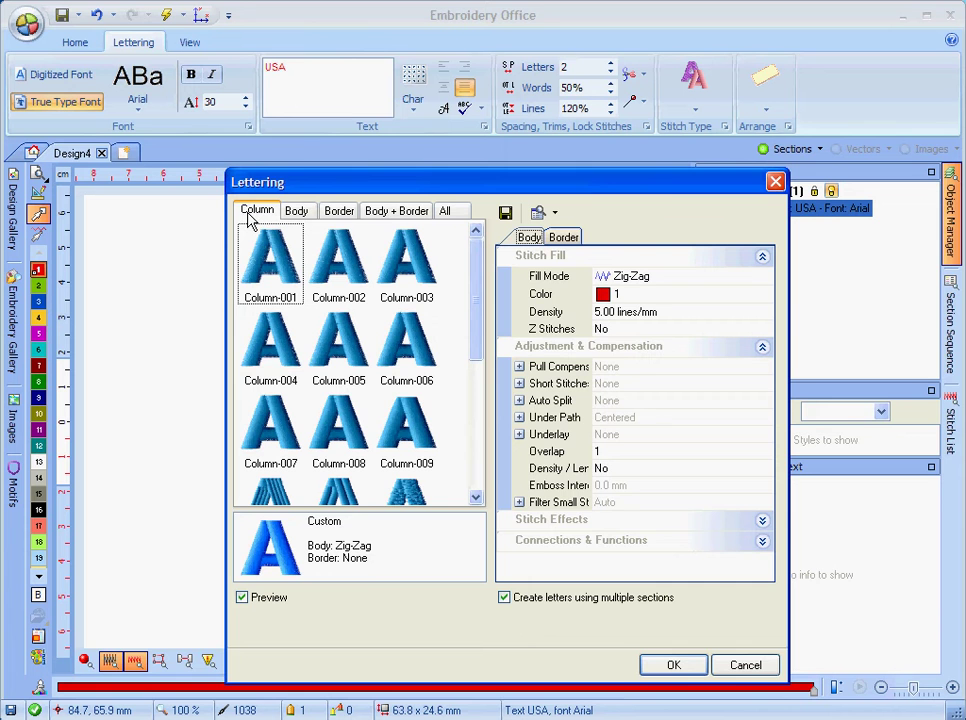
# - Set the lettering stitch density to 5.2 lines/mm
pyautogui.moveTo(351, 192); pyautogui.dragTo(260, 164)
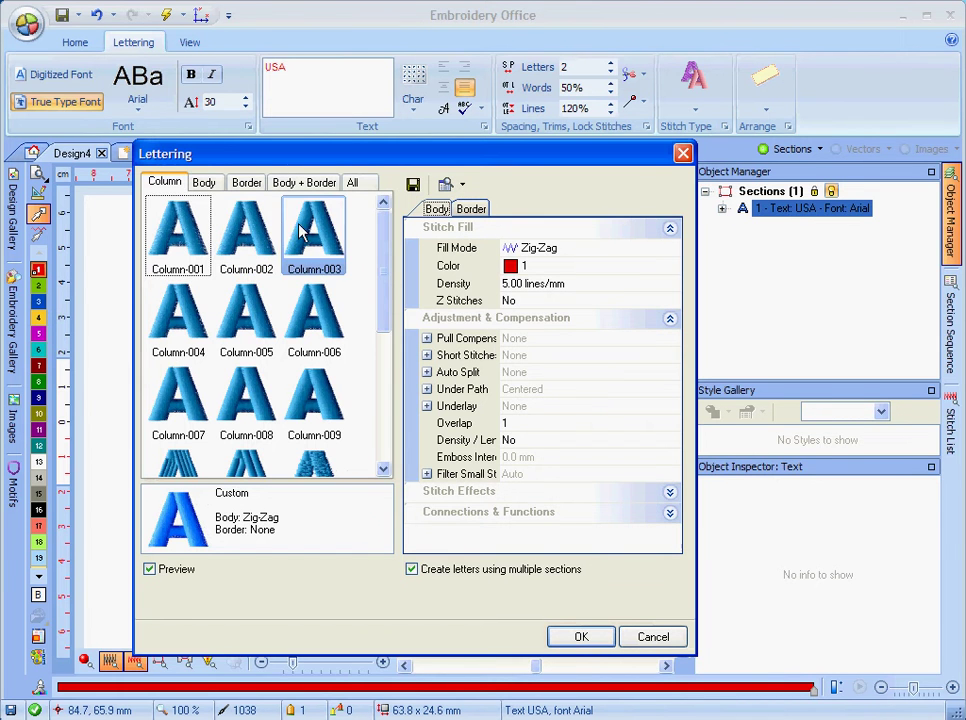
pyautogui.click(535, 285)
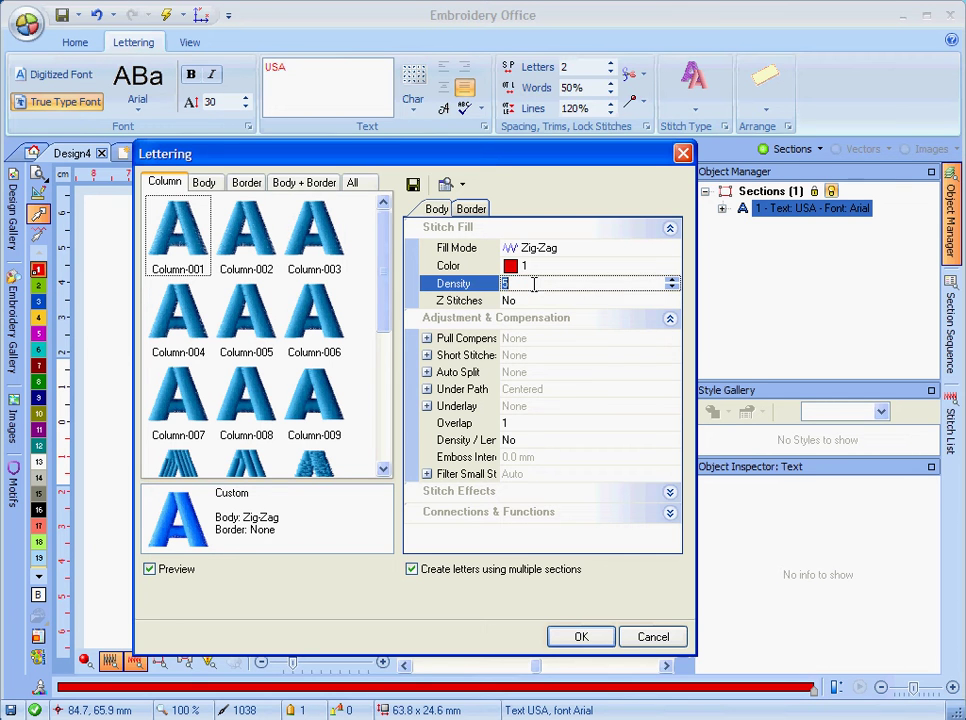
pyautogui.write('5.2')
pyautogui.press('Return')
pyautogui.click(535, 285)
# - Set pull compensation to Fixed with a value of 0.3 mm
pyautogui.click(427, 339)
pyautogui.click(557, 360)
pyautogui.click(558, 360)
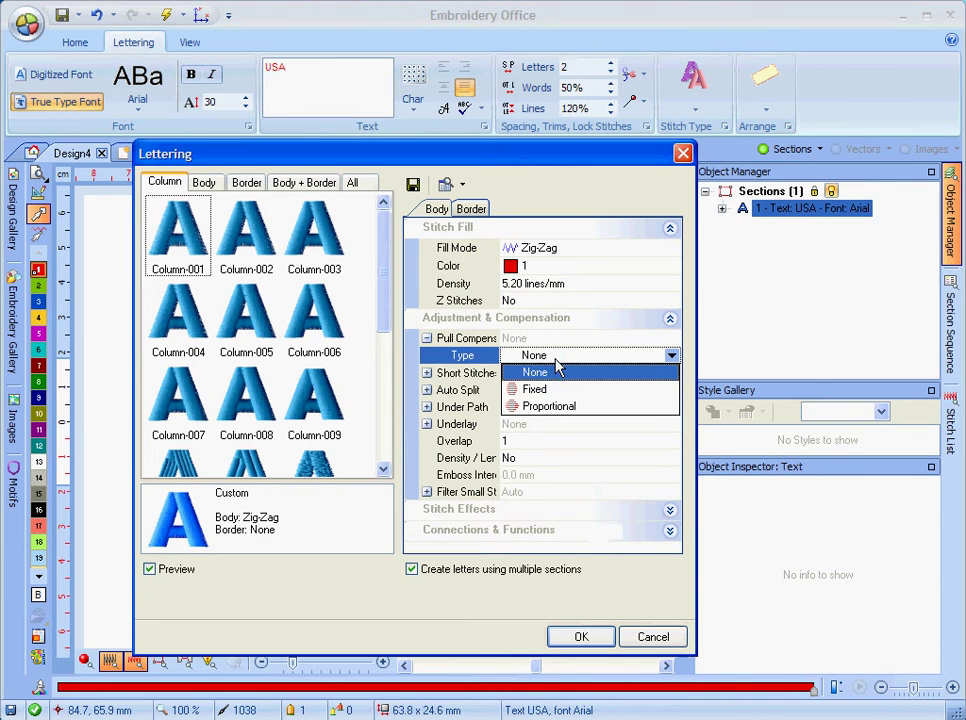
pyautogui.click(547, 390)
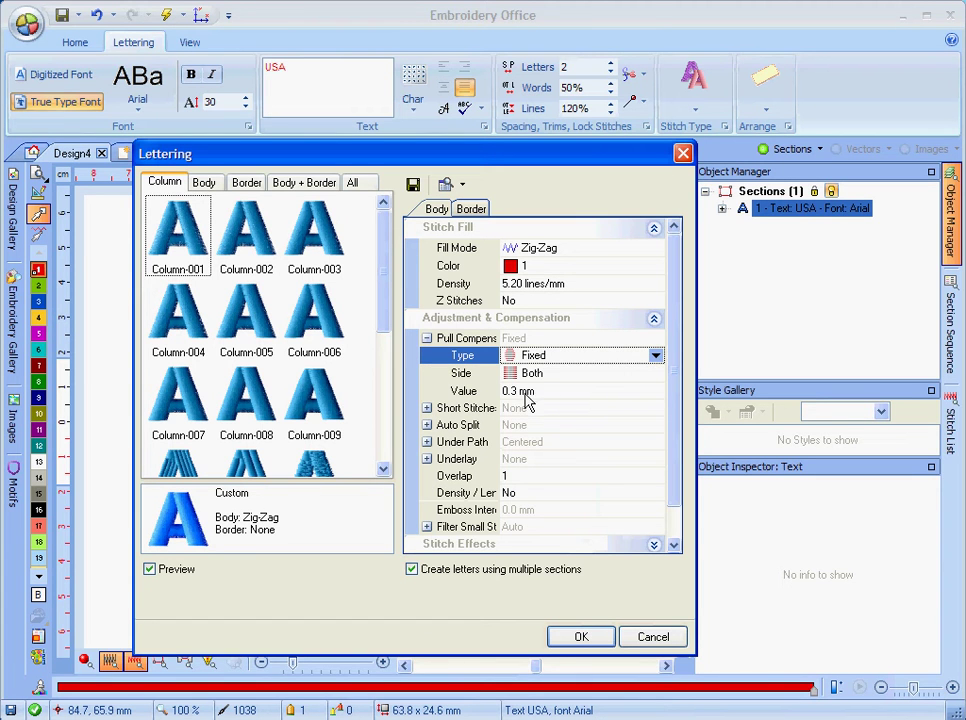
pyautogui.click(540, 391)
pyautogui.write('0')
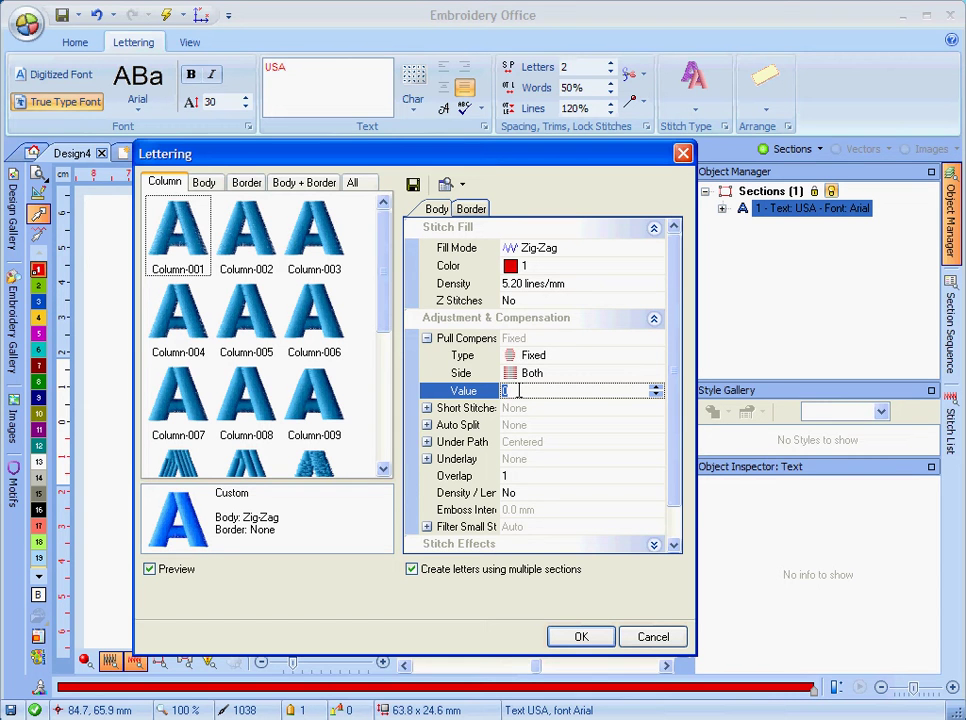
pyautogui.write('1')
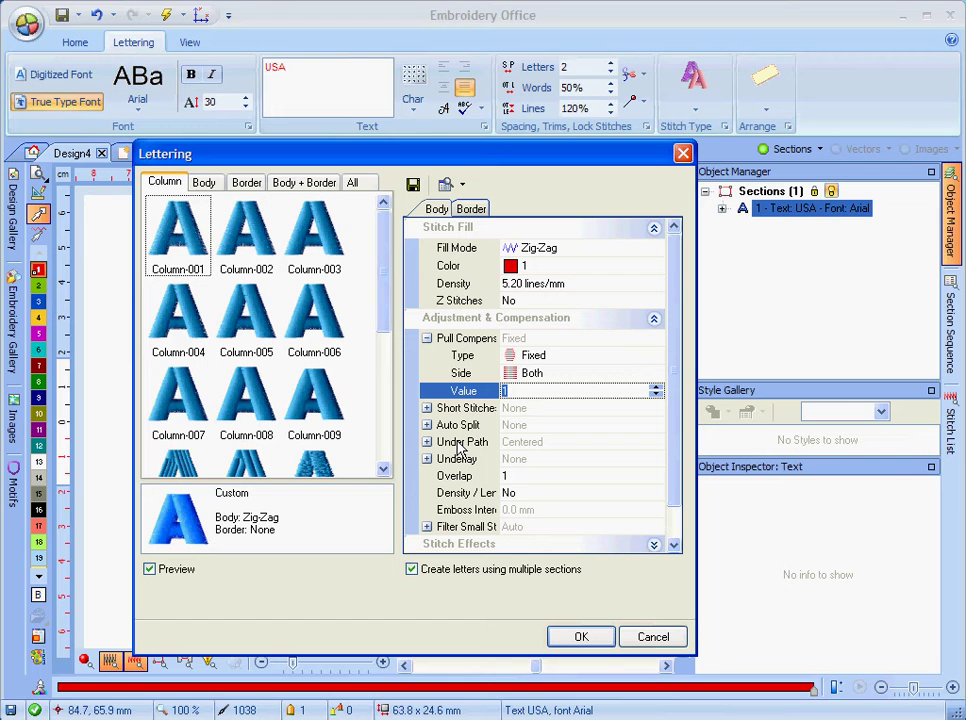
pyautogui.press('BackSpace')
pyautogui.write('0.3')
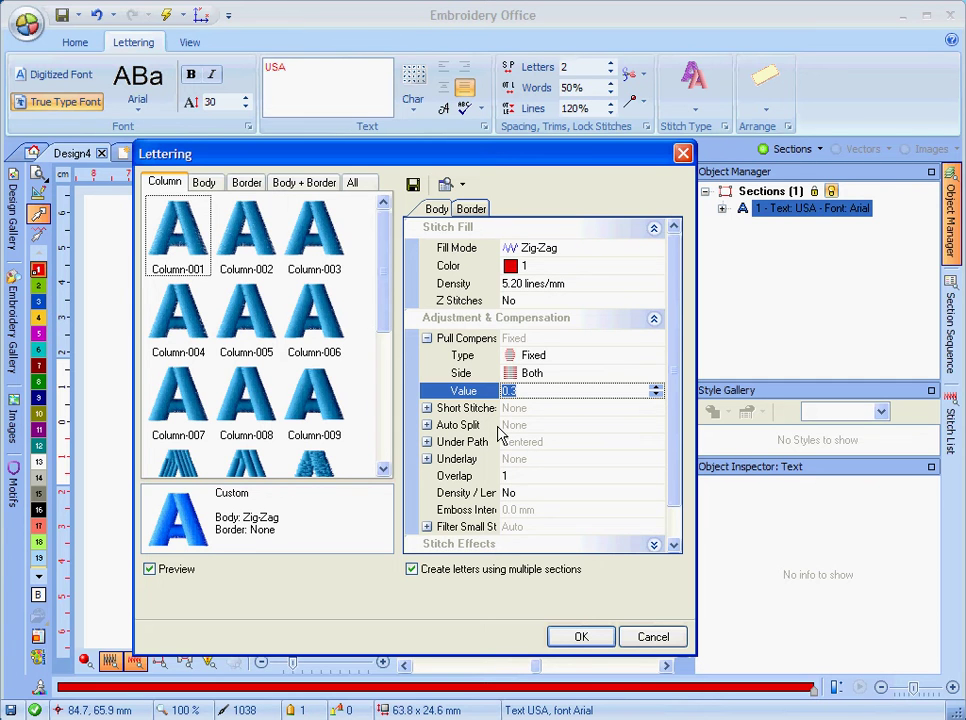
# - Set the short stitches to 3 Levels
pyautogui.click(428, 408)
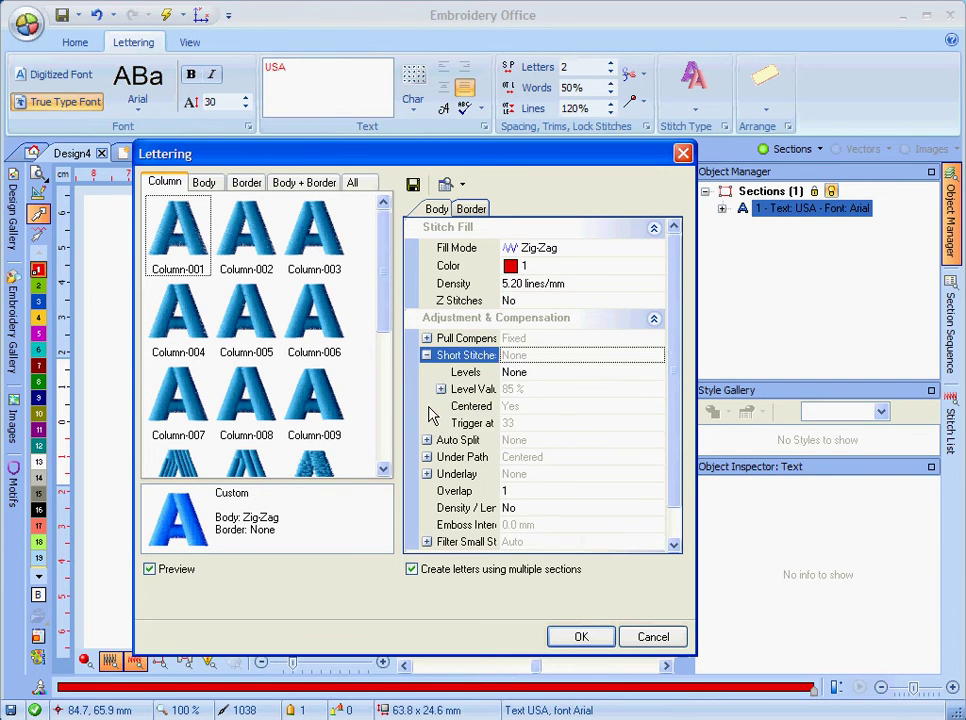
pyautogui.click(524, 373)
pyautogui.click(524, 372)
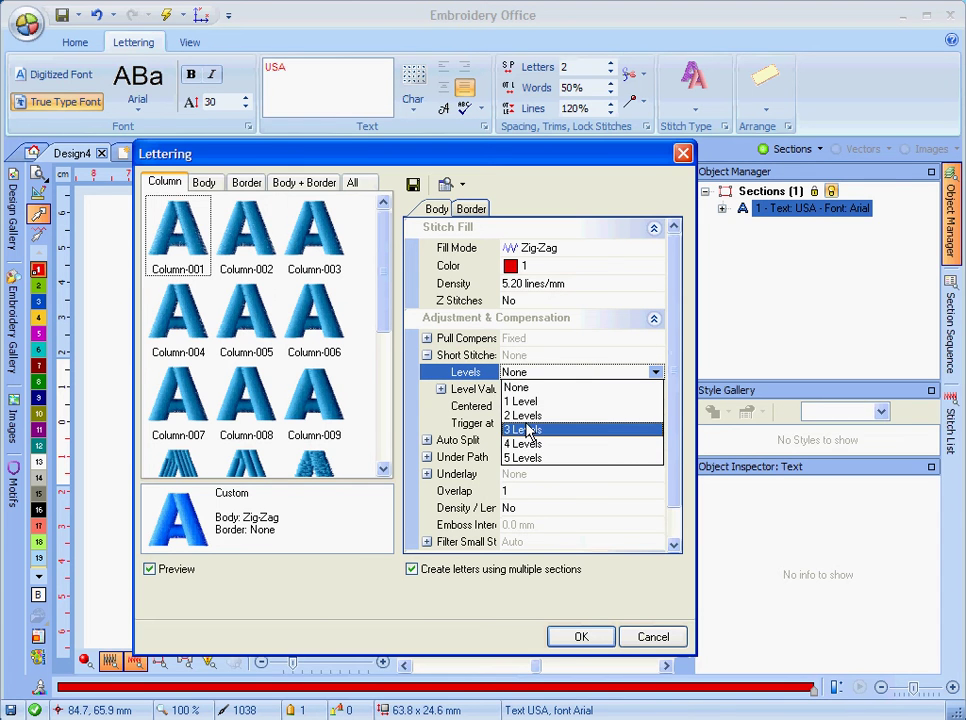
pyautogui.click(520, 430)
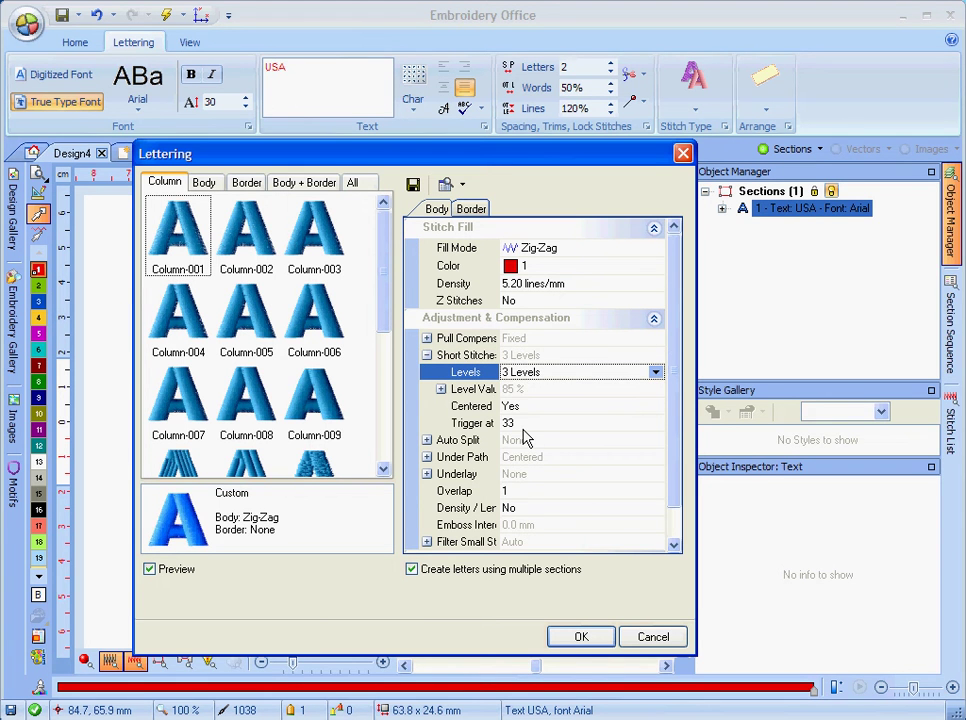
# - Set the underlay fill mode to Edge and apply the stitch settings
pyautogui.click(427, 473)
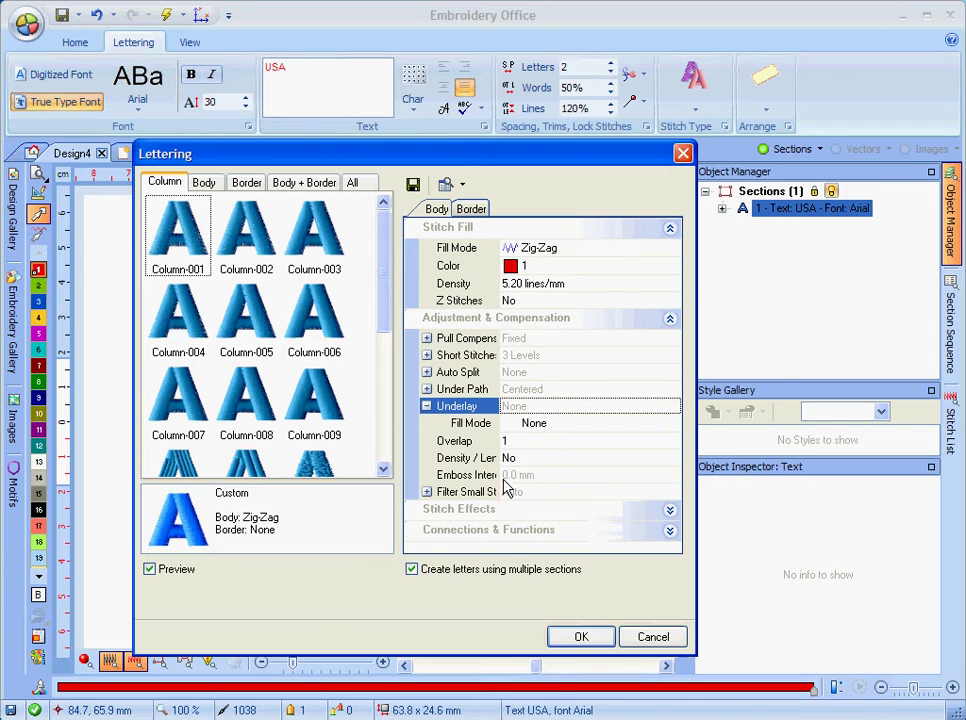
pyautogui.click(538, 425)
pyautogui.click(538, 425)
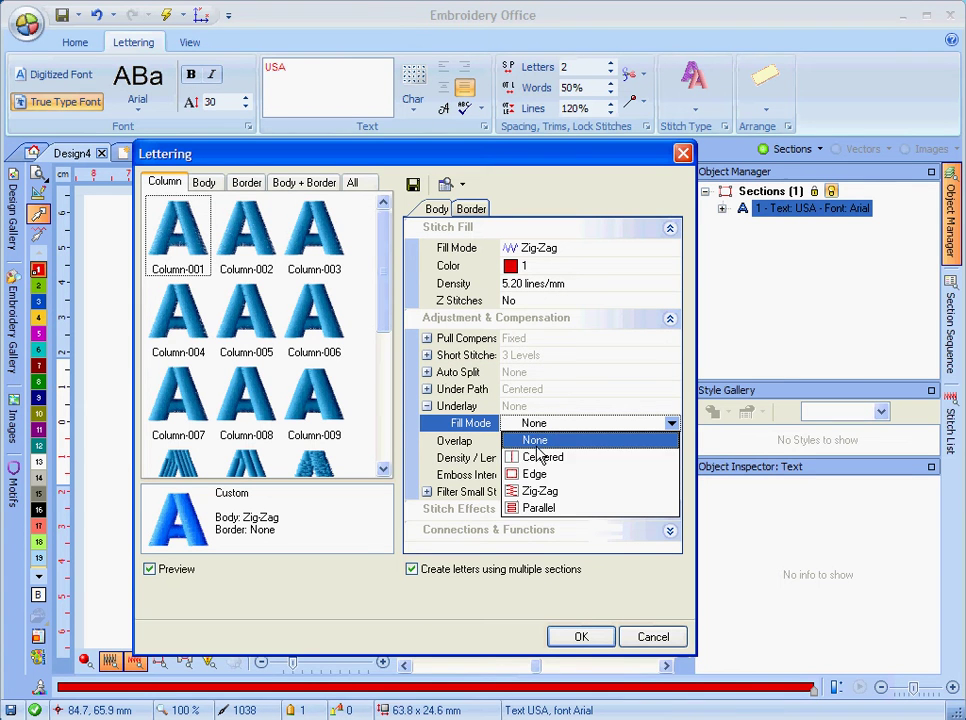
pyautogui.click(537, 476)
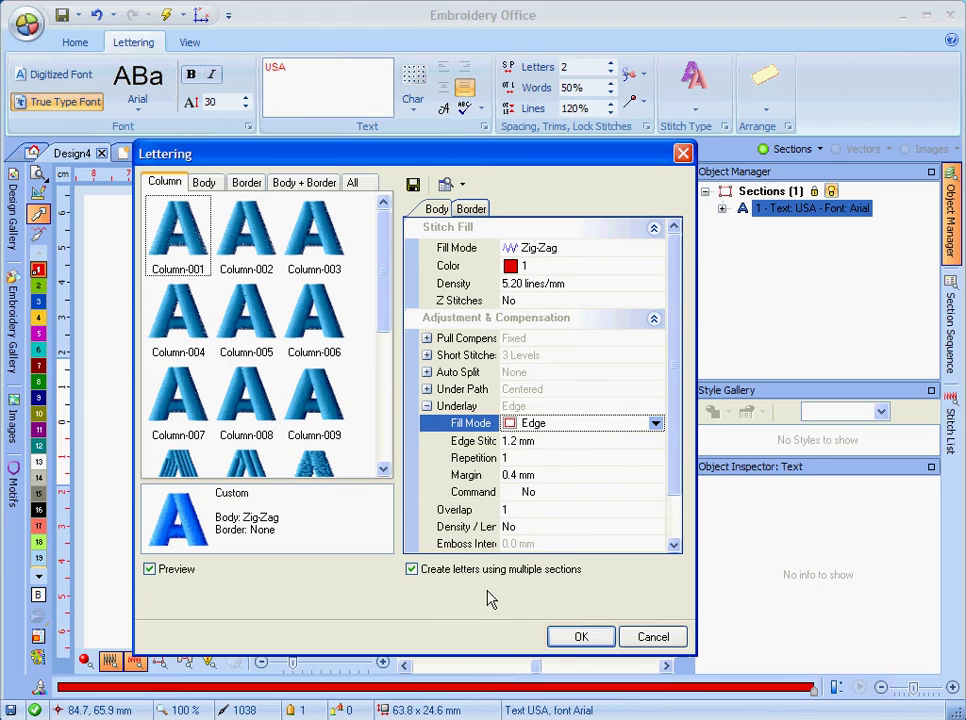
pyautogui.click(579, 641)
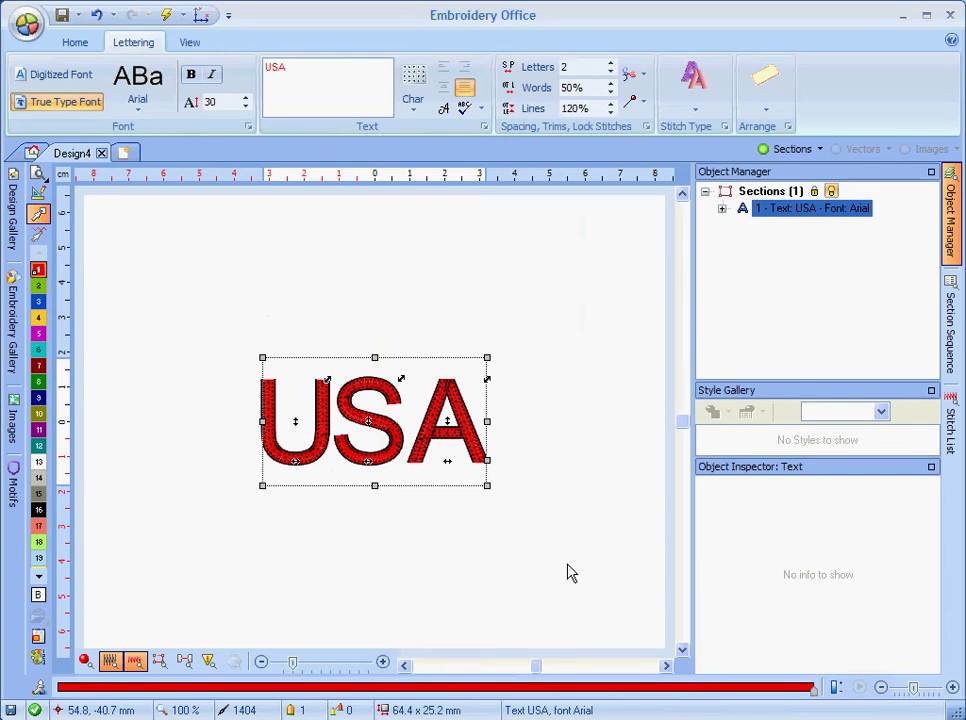
# - Zoom onto the bottom curve of the U and expose its outline nodes for reshaping
pyautogui.hotkey('shift', 'z')
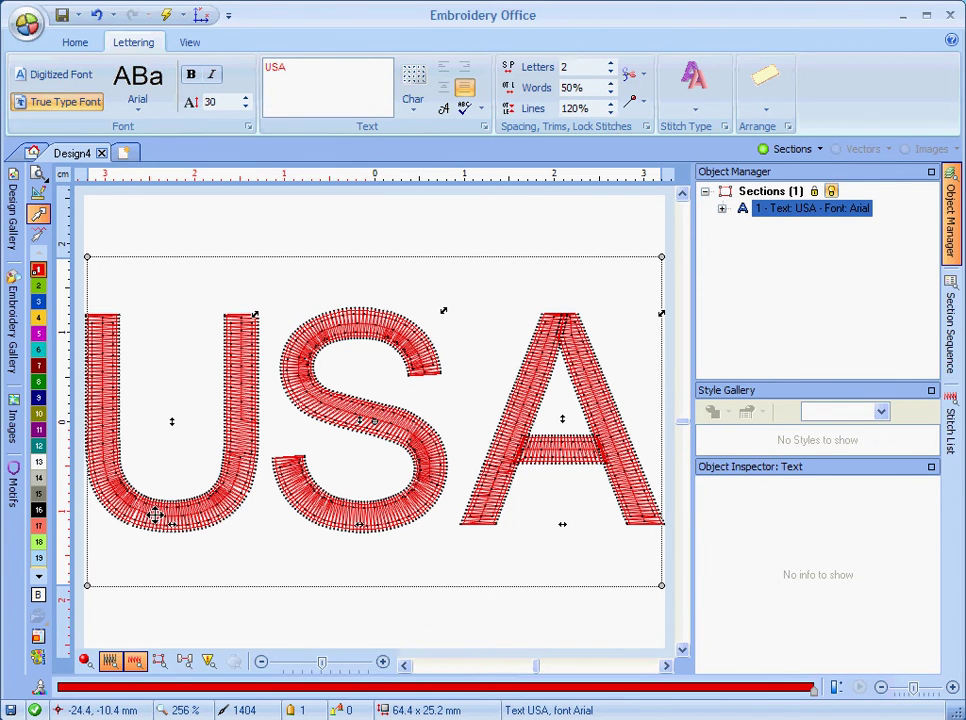
pyautogui.moveTo(115, 452); pyautogui.dragTo(270, 555)
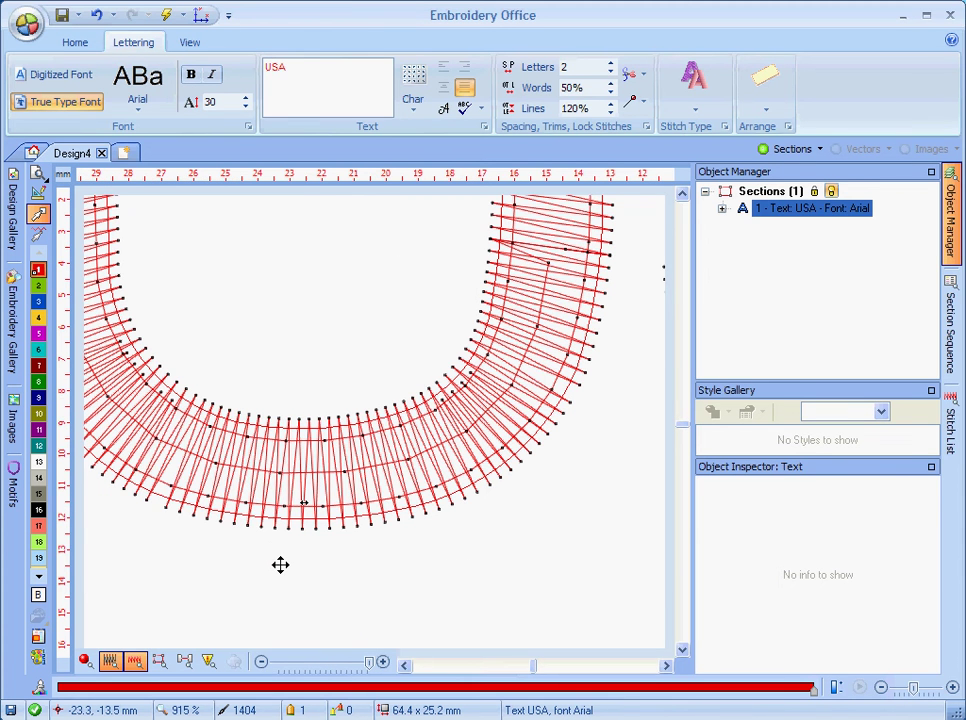
pyautogui.click(216, 513)
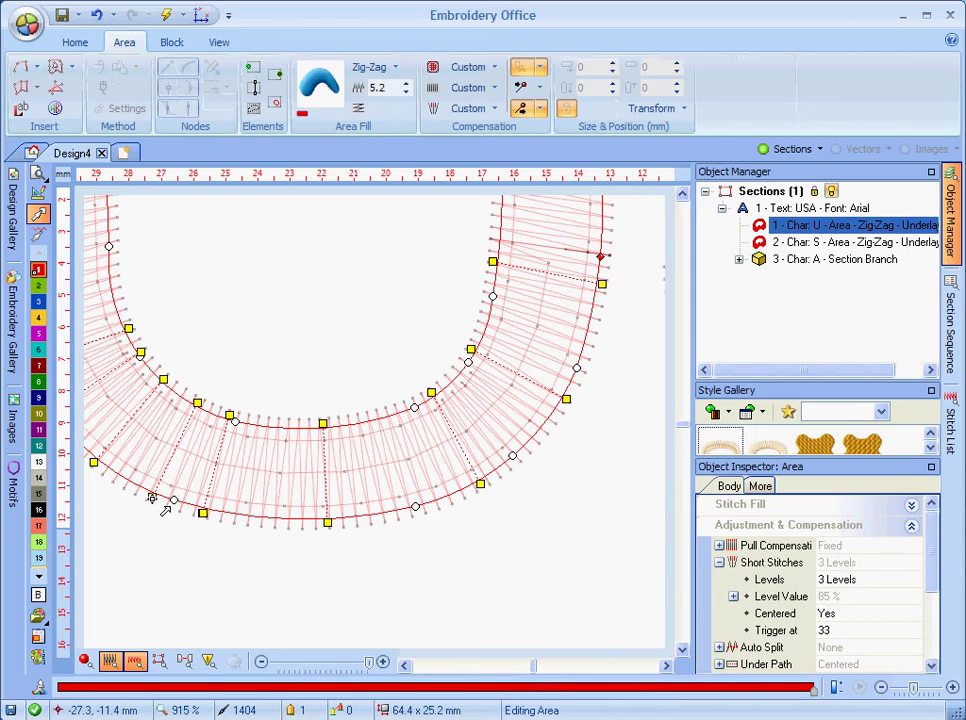
# - Insert a new node on the inner curve of the U's outline
pyautogui.click(196, 399)
pyautogui.press('alt')
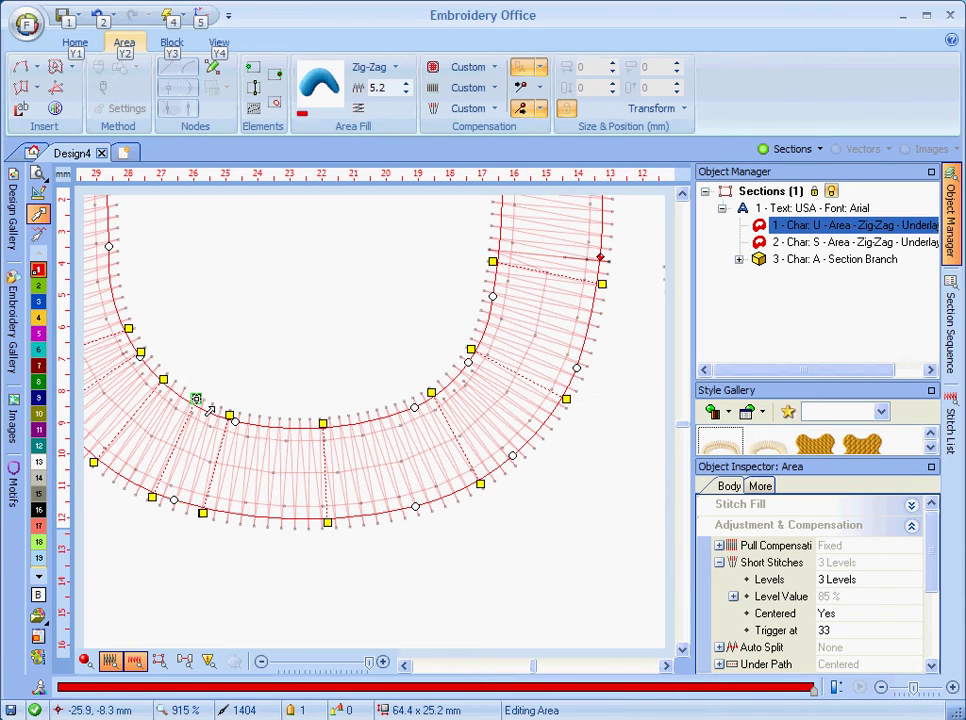
pyautogui.click(382, 582)
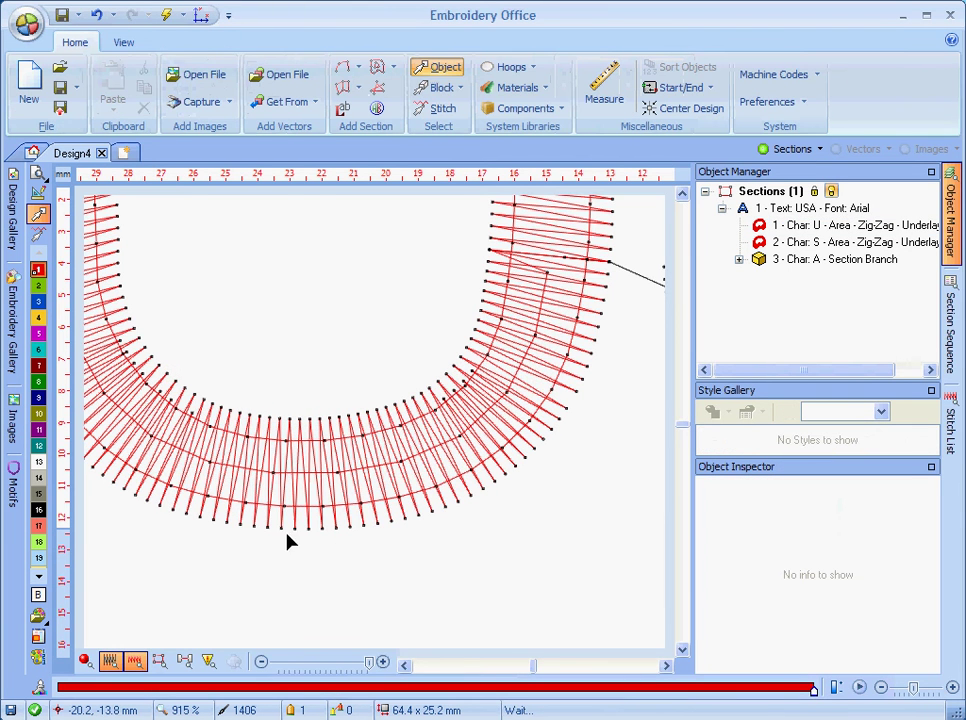
pyautogui.click(565, 401)
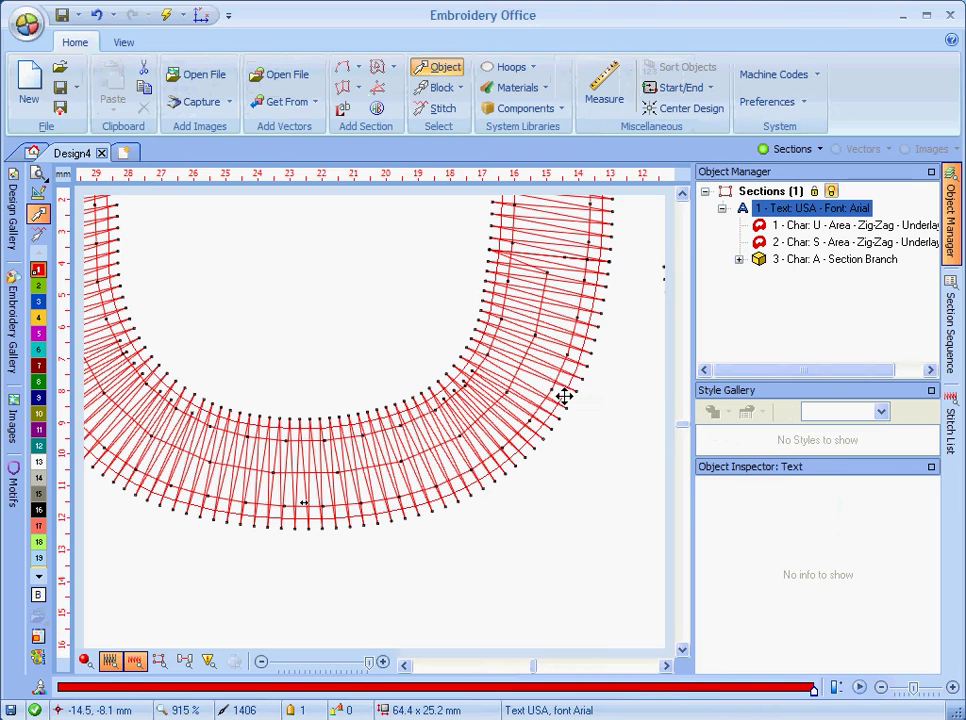
pyautogui.doubleClick(567, 400)
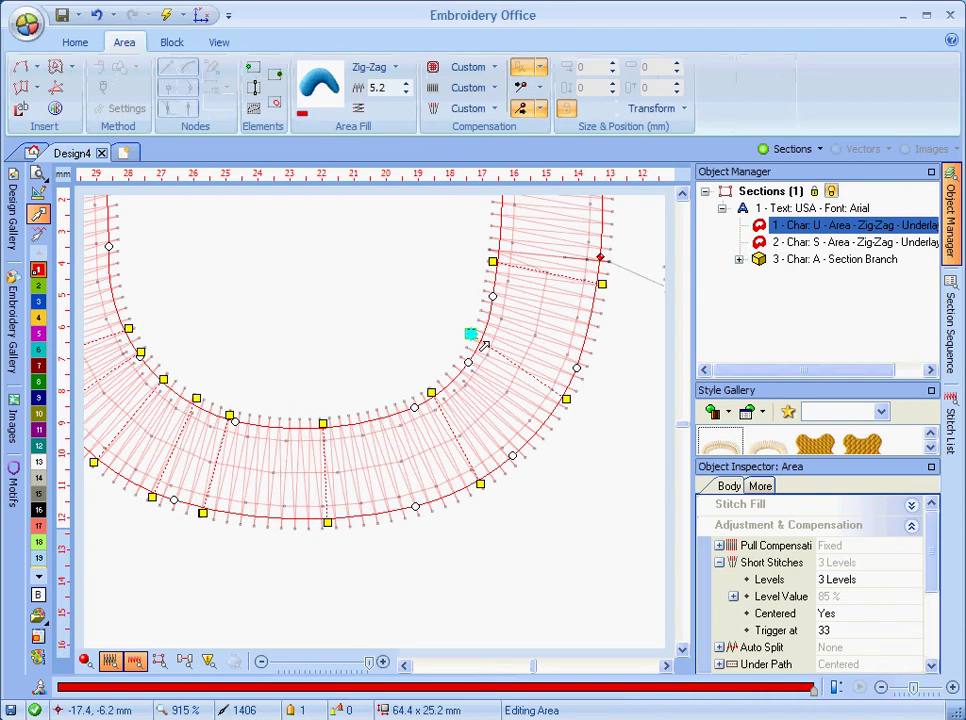
pyautogui.click(483, 345)
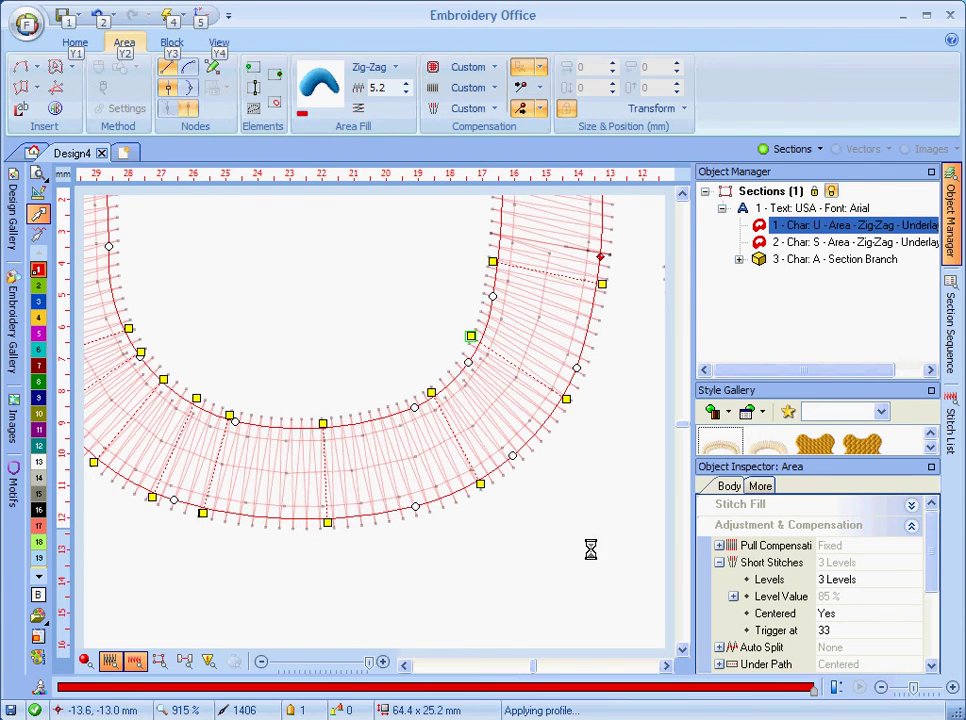
pyautogui.press('Escape')
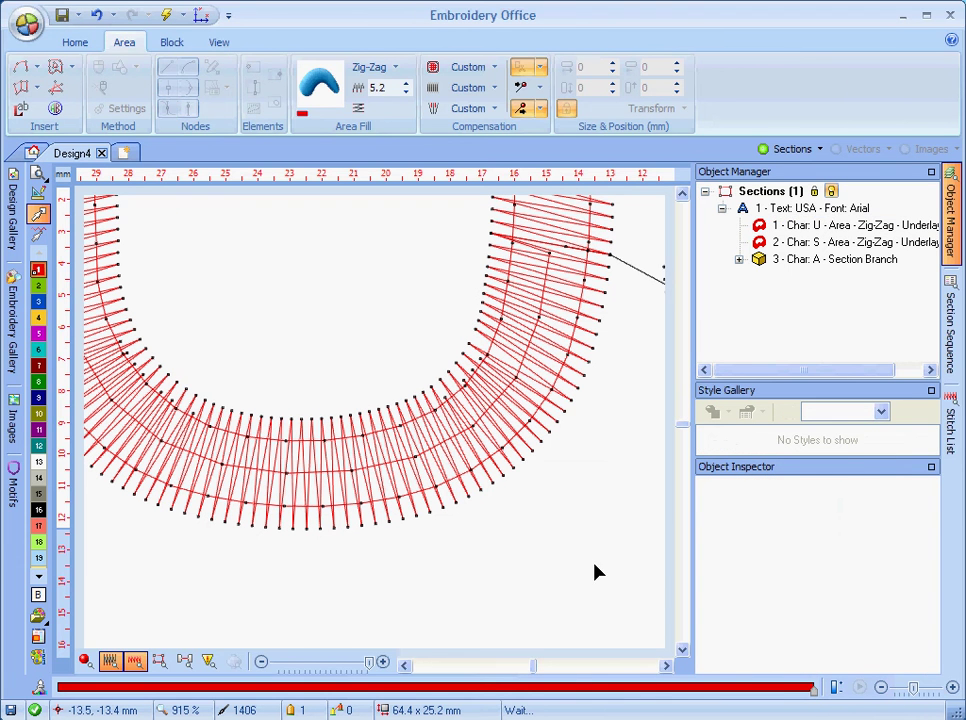
# - Reopen the U's nodes to select the added node, then exit editing
pyautogui.click(556, 425)
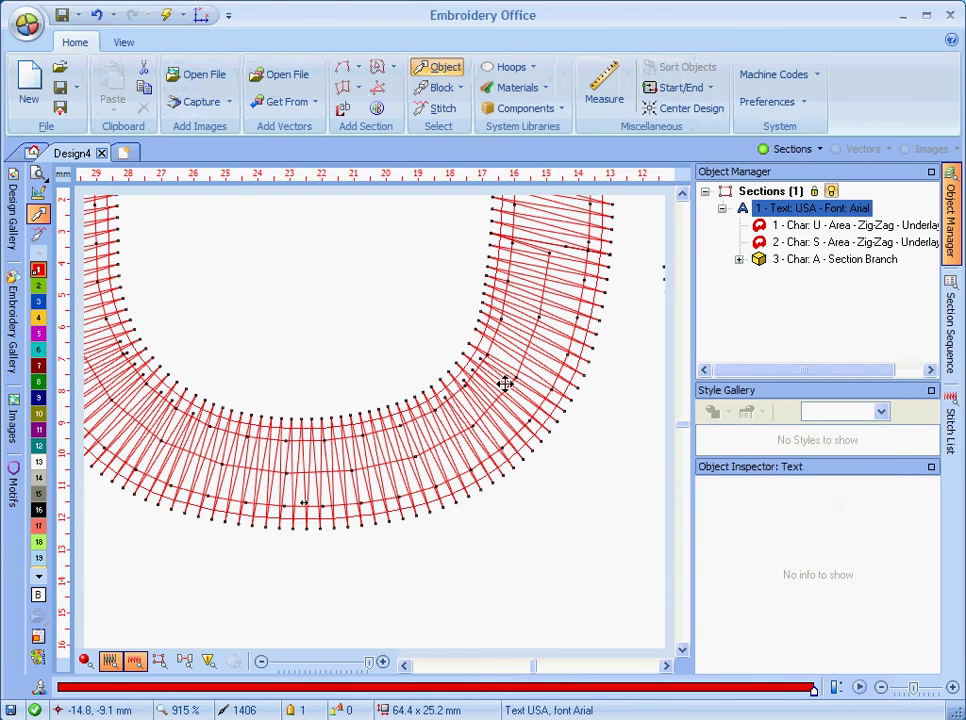
pyautogui.doubleClick(481, 352)
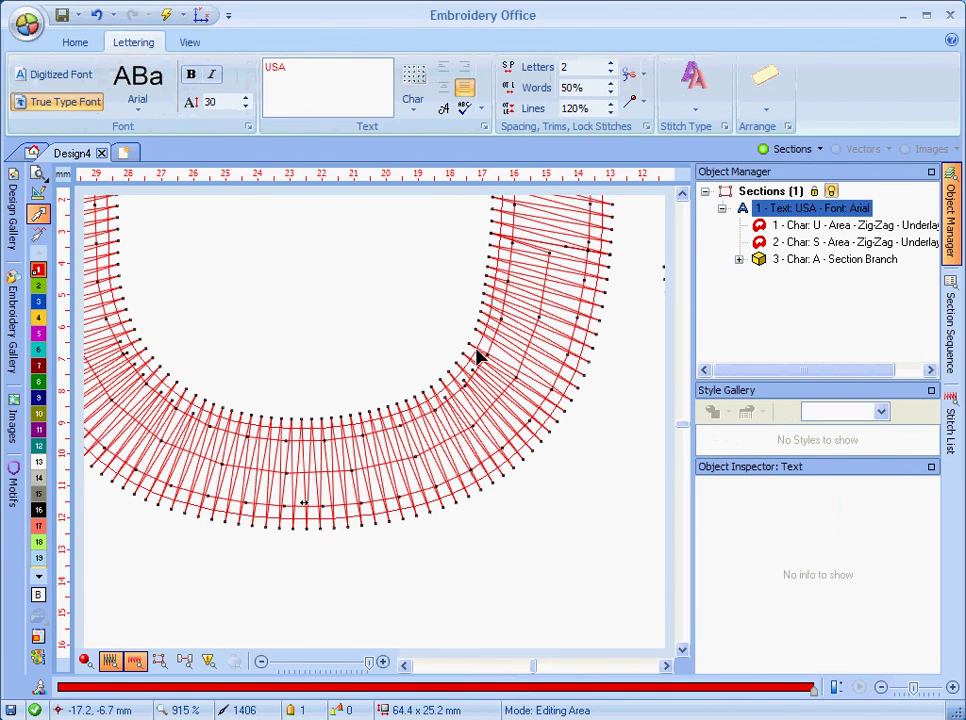
pyautogui.click(470, 339)
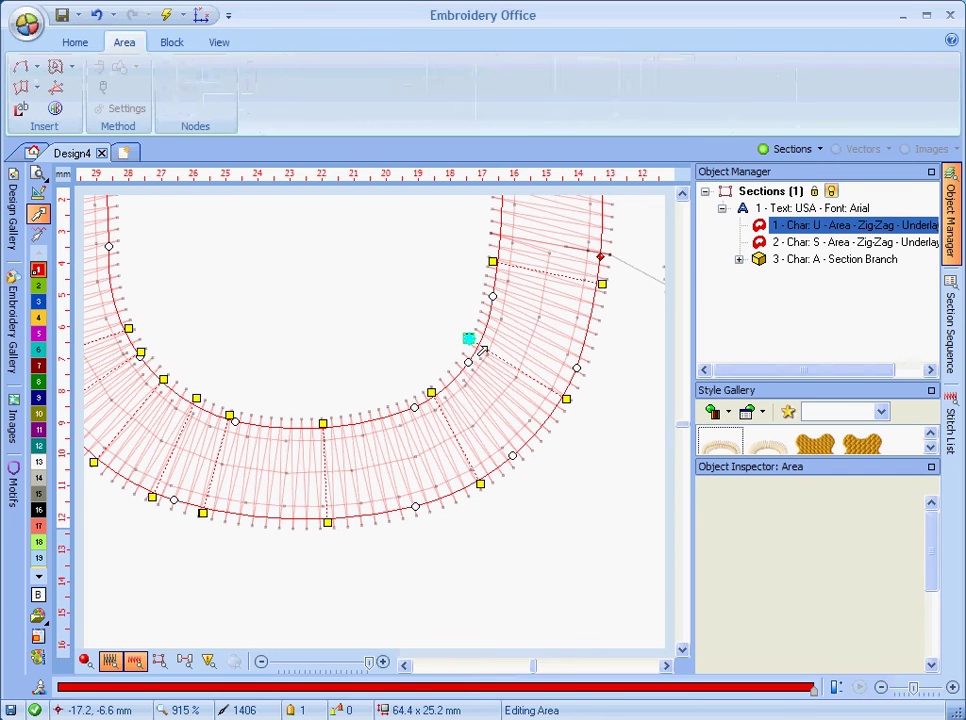
pyautogui.press('alt')
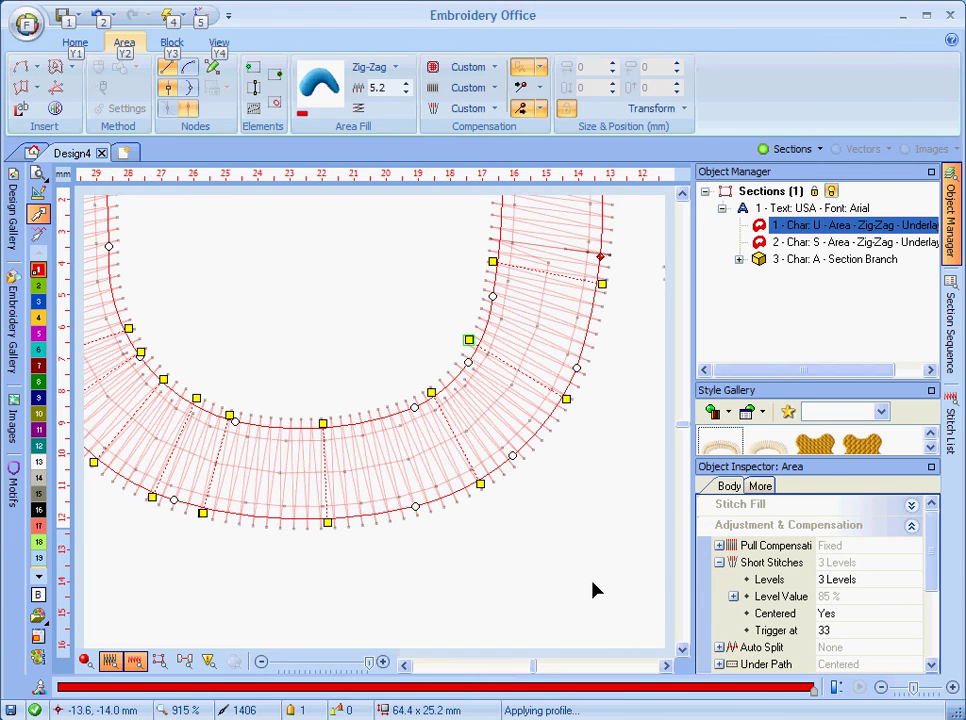
pyautogui.press('Escape')
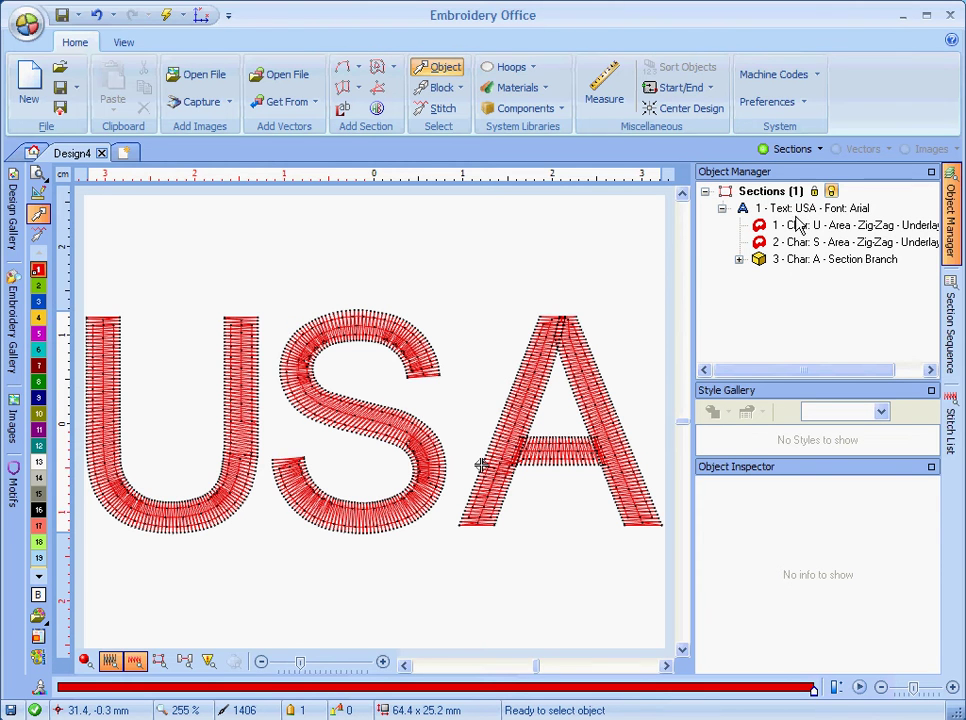
# - Nudge the S of the USA lettering slightly to (-1.2, -11.5)
pyautogui.click(438, 508)
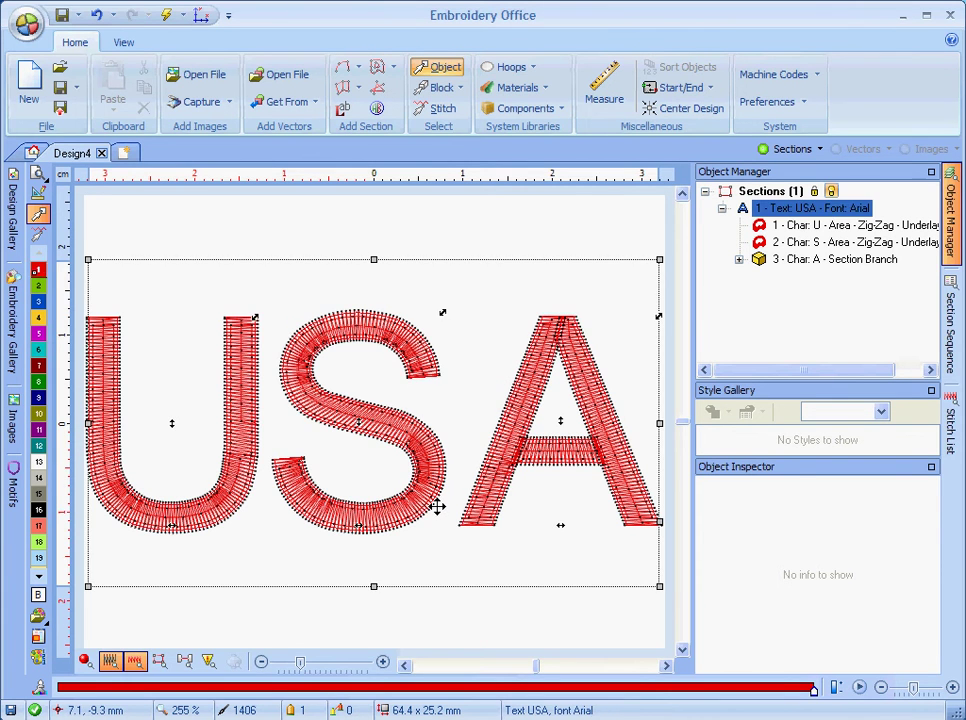
pyautogui.click(358, 526)
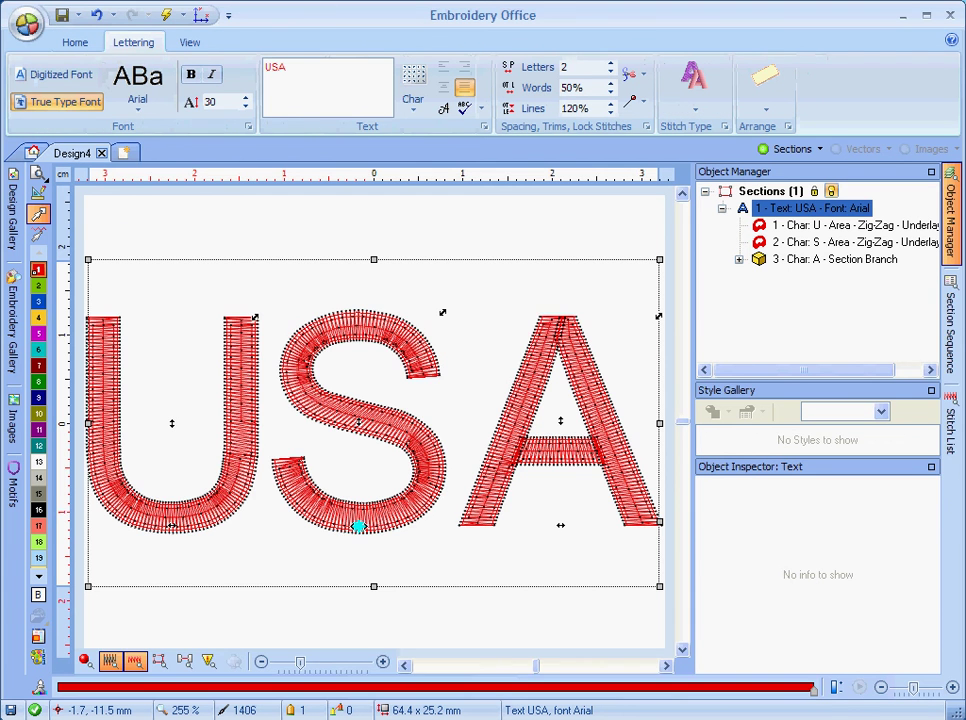
pyautogui.moveTo(358, 526); pyautogui.dragTo(364, 527)
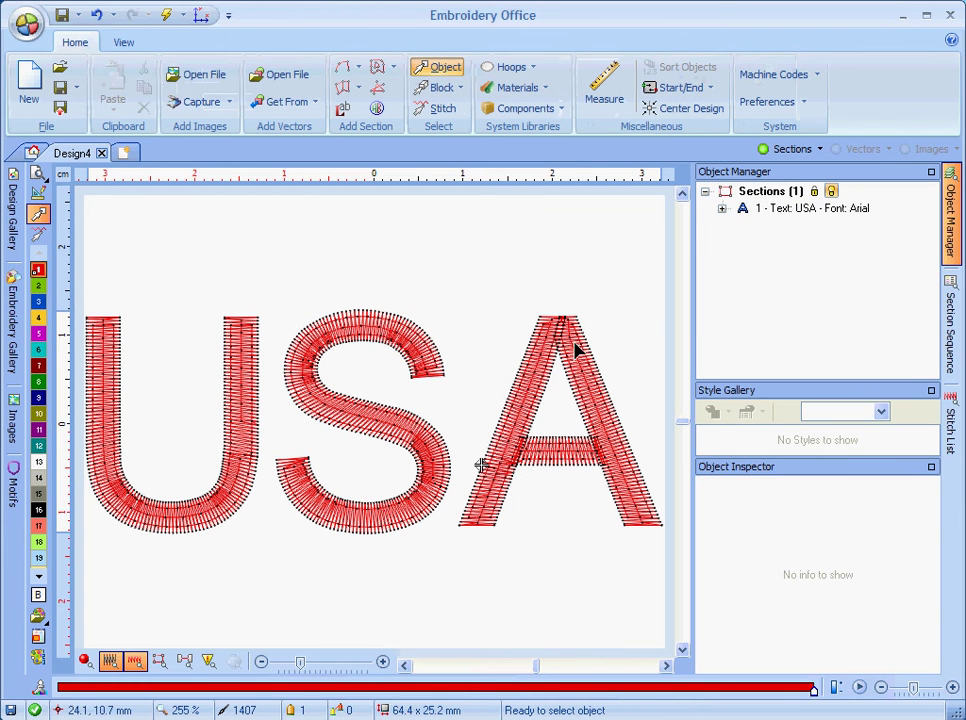
# - Copy the USA lettering to the clipboard and bring up the Paste options
pyautogui.click(762, 212)
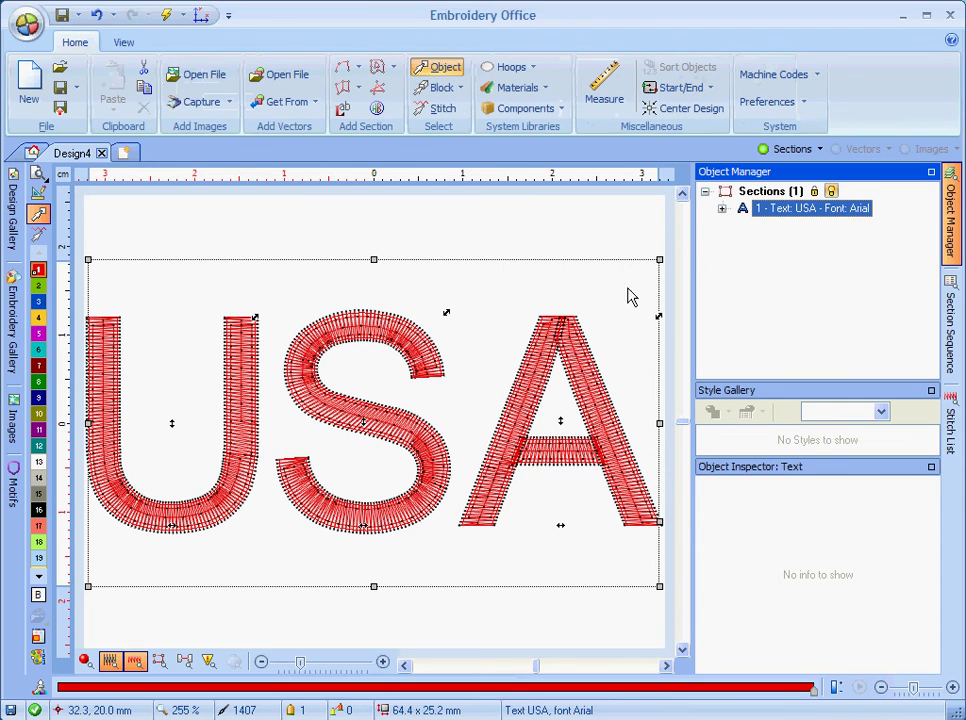
pyautogui.click(578, 322)
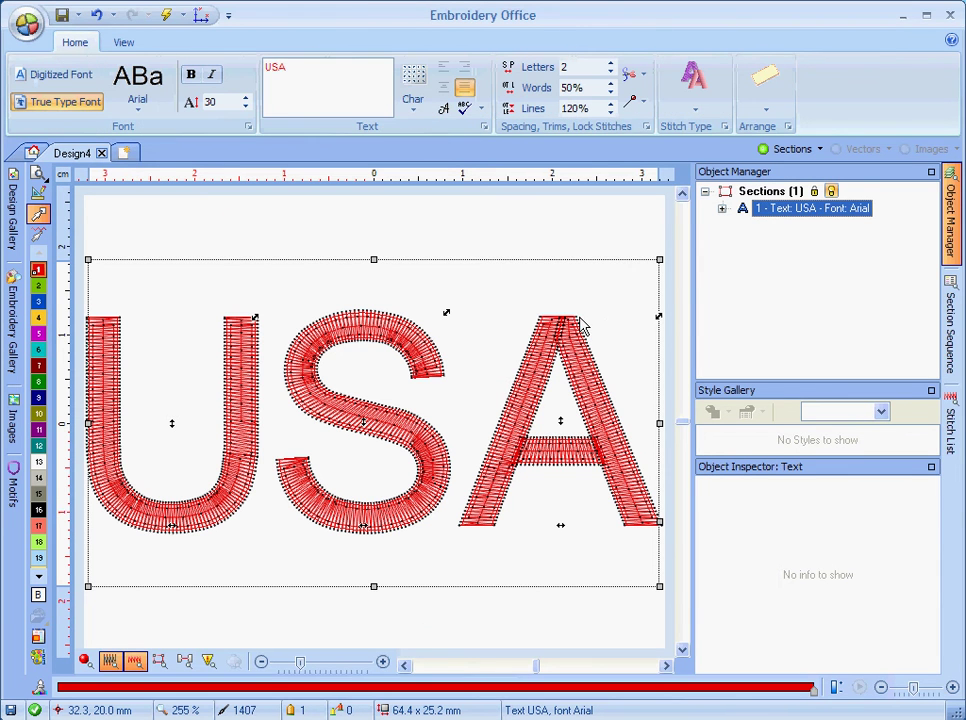
pyautogui.rightClick(580, 321)
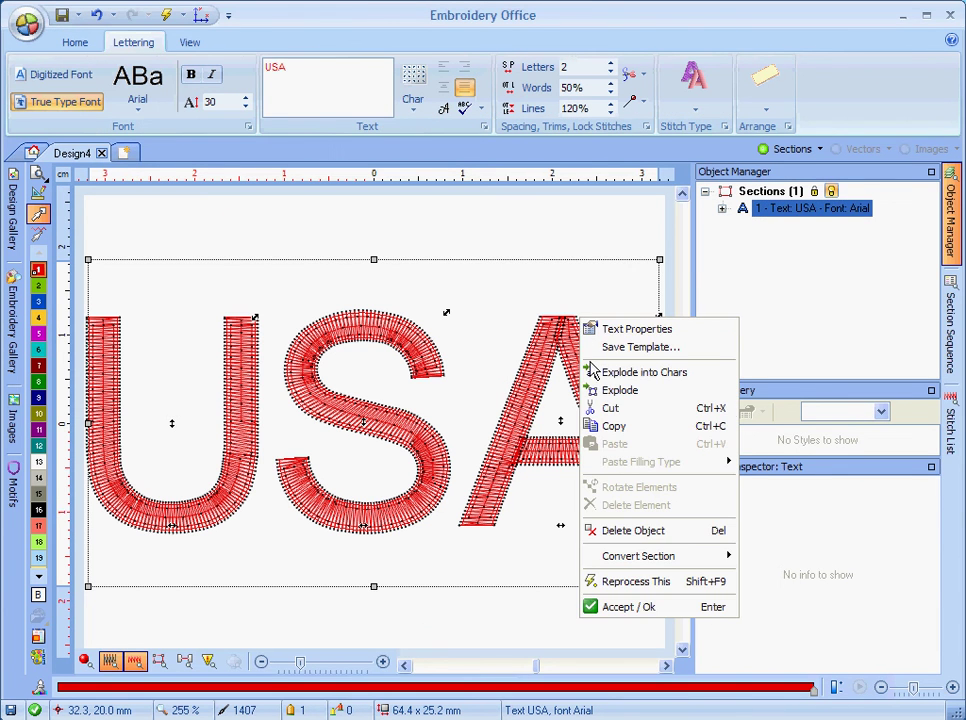
pyautogui.click(612, 426)
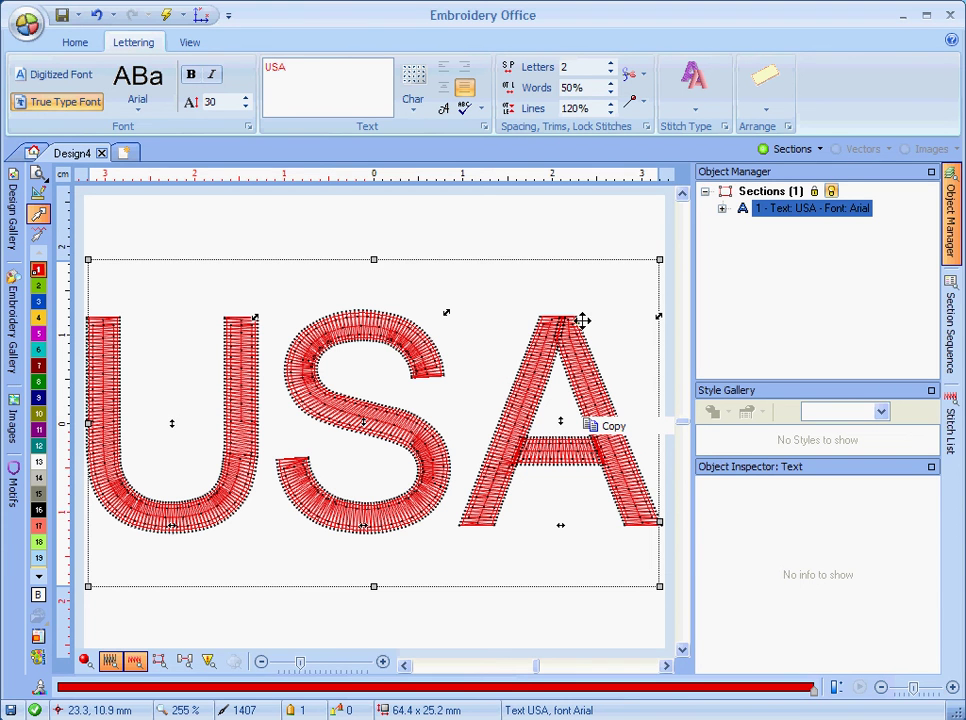
pyautogui.click(566, 241)
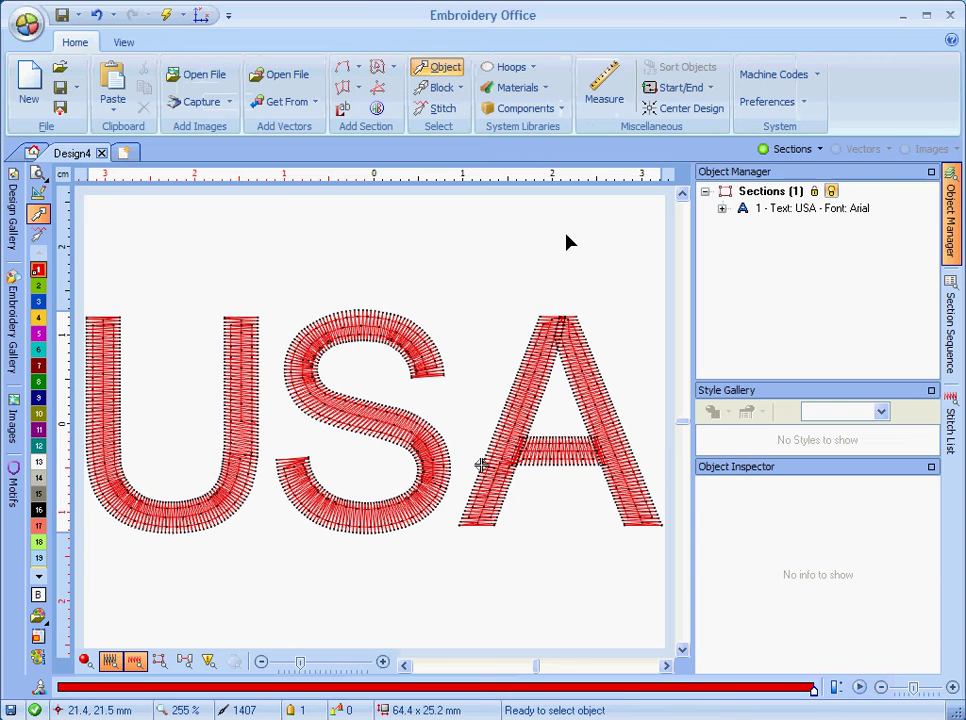
pyautogui.click(603, 96)
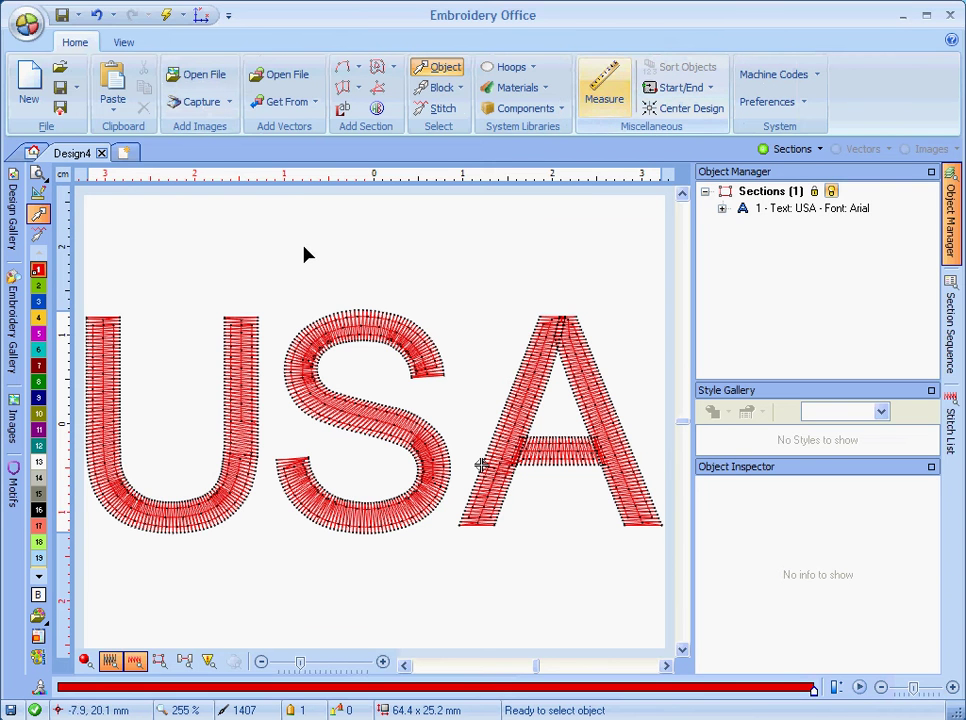
pyautogui.click(117, 115)
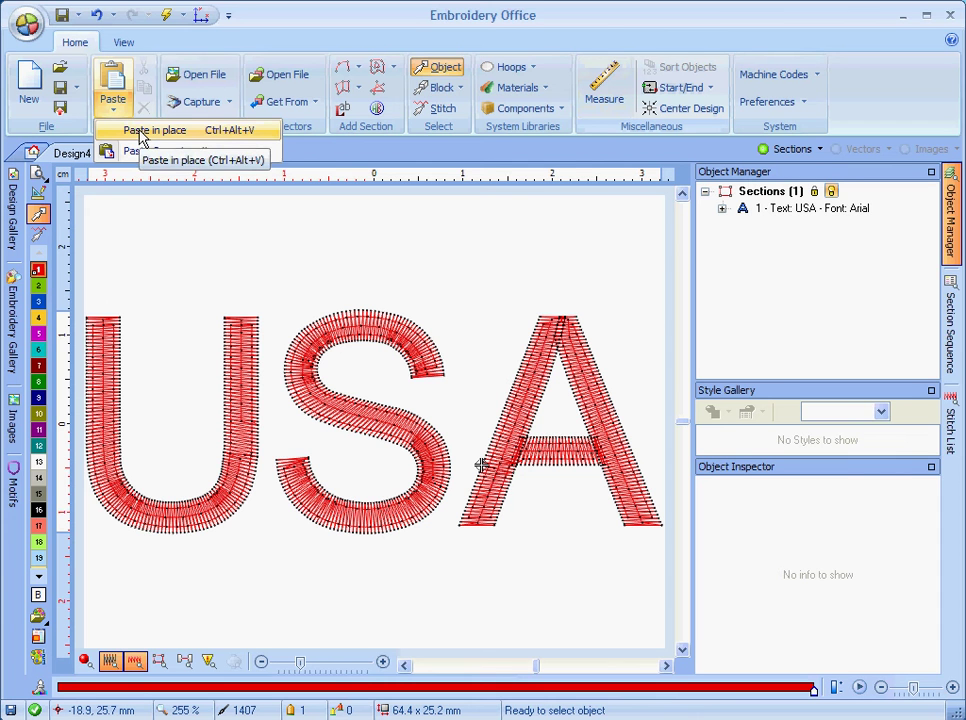
# - Paste the USA copy in place over the original and colour it blue
pyautogui.click(141, 133)
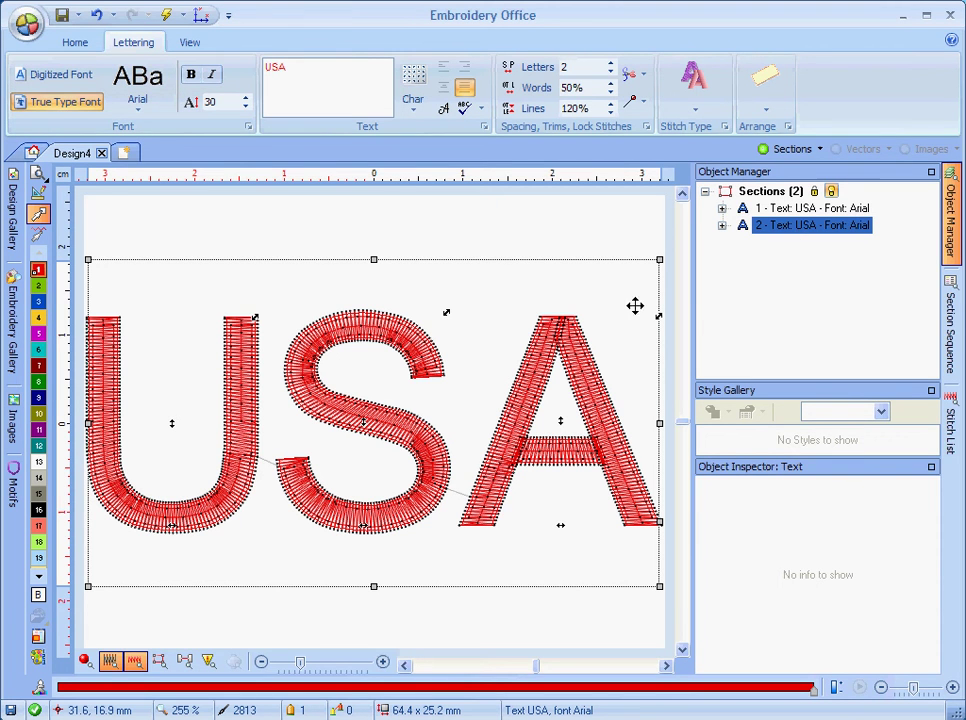
pyautogui.click(38, 303)
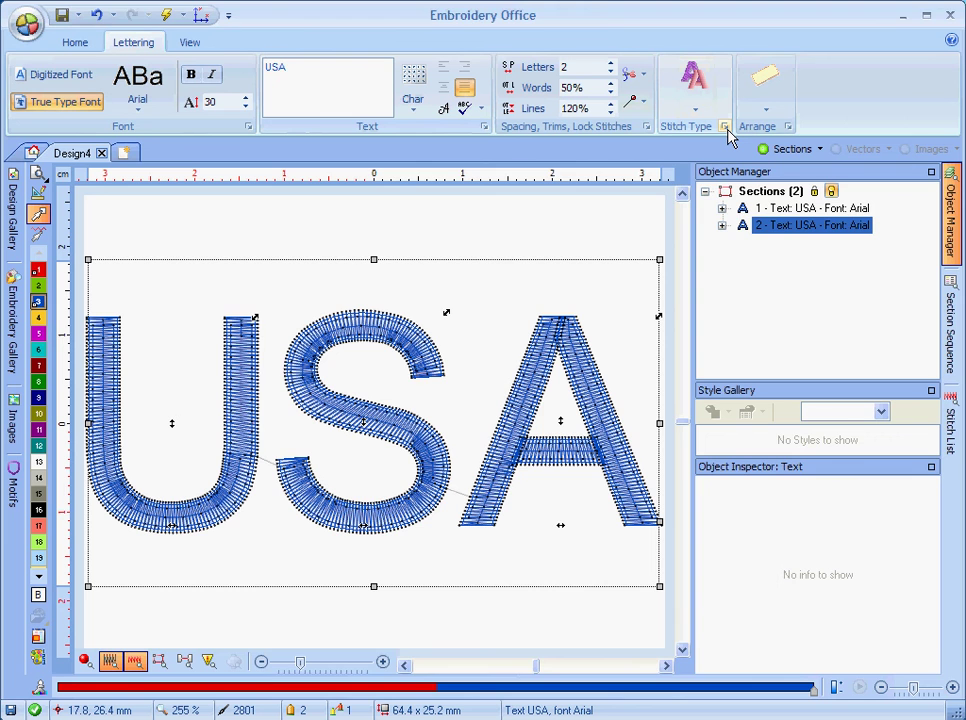
# - In the lettering stitch settings, choose the Border-011 zig-zag border preset
pyautogui.click(726, 128)
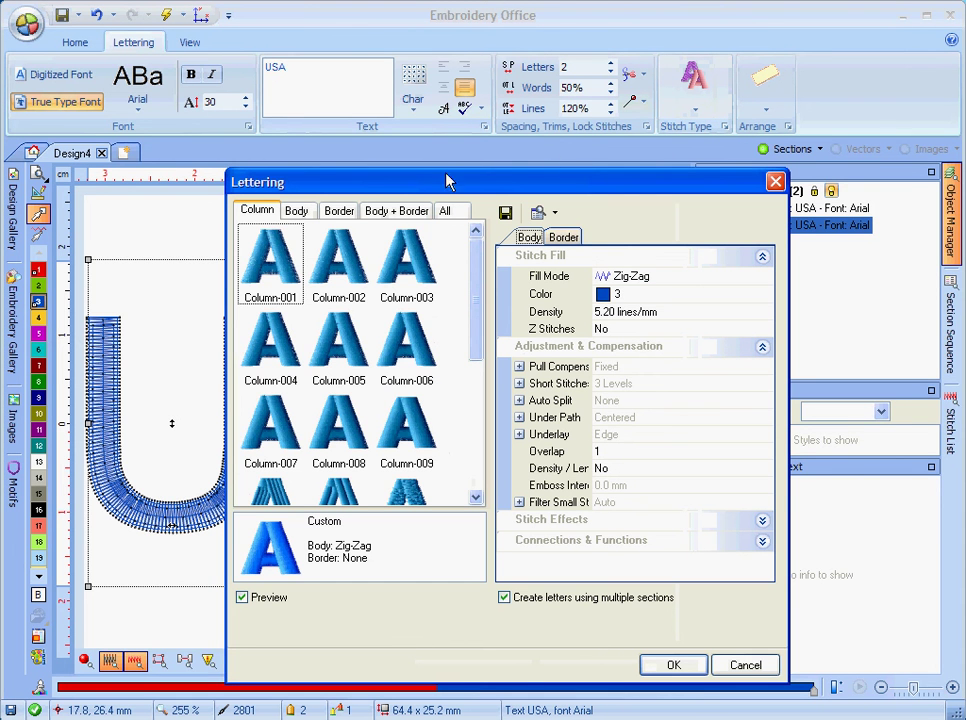
pyautogui.click(341, 212)
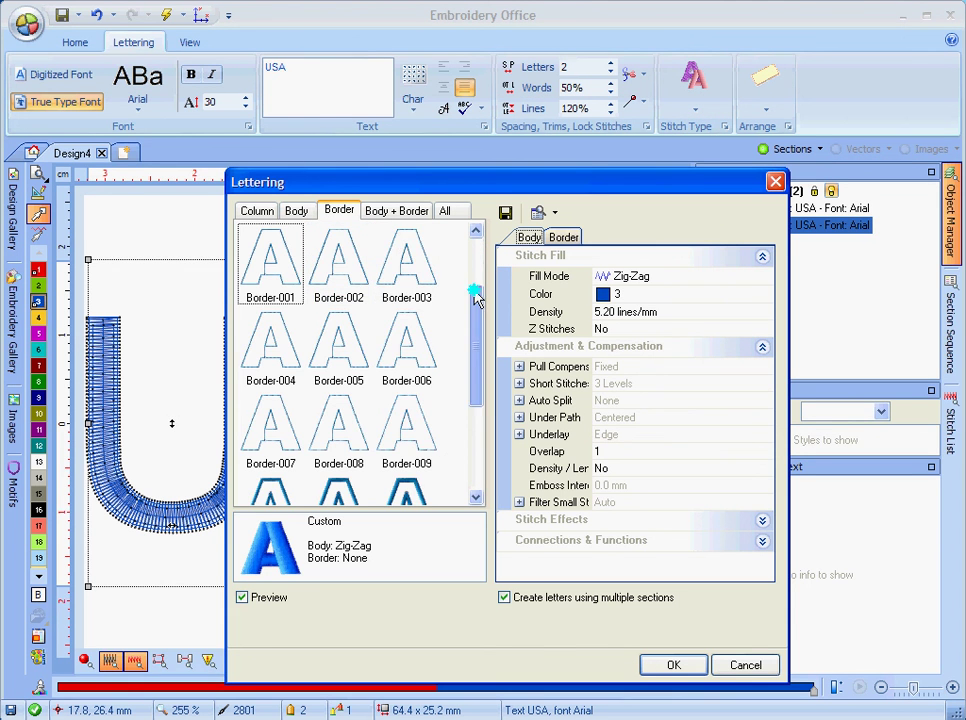
pyautogui.moveTo(474, 295); pyautogui.dragTo(483, 349)
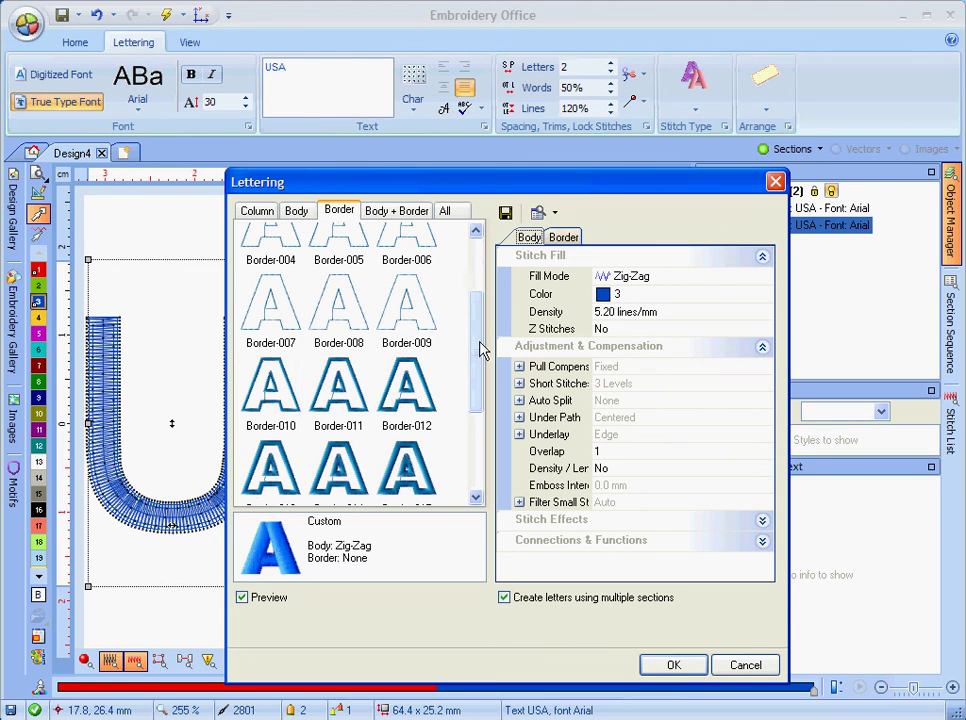
pyautogui.click(341, 406)
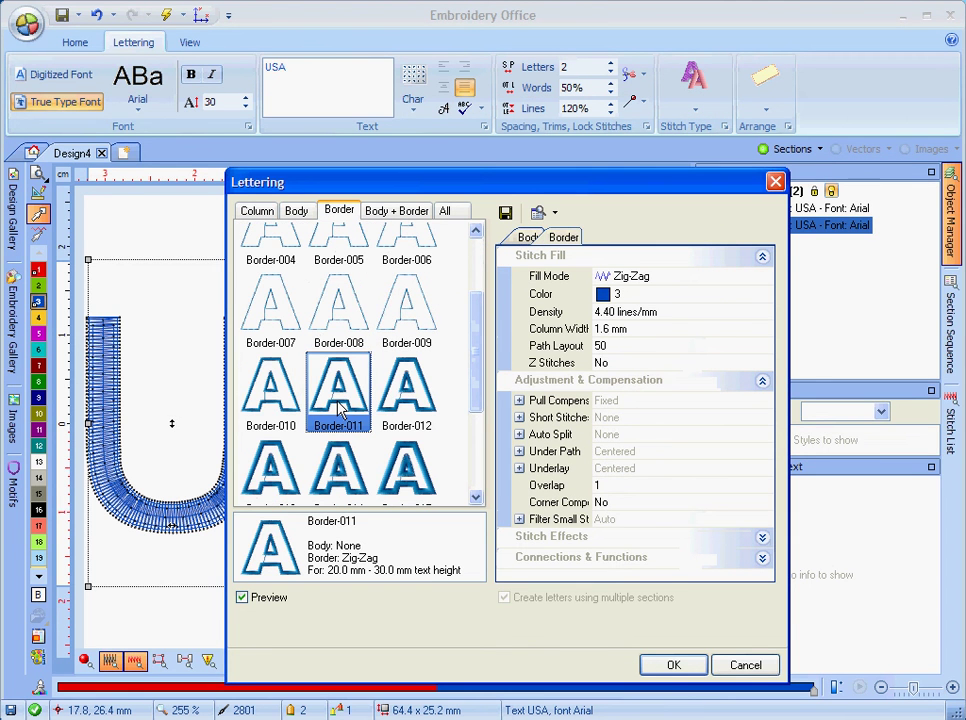
# - Set the border density to 5.2 lines/mm and start editing the column width
pyautogui.click(625, 312)
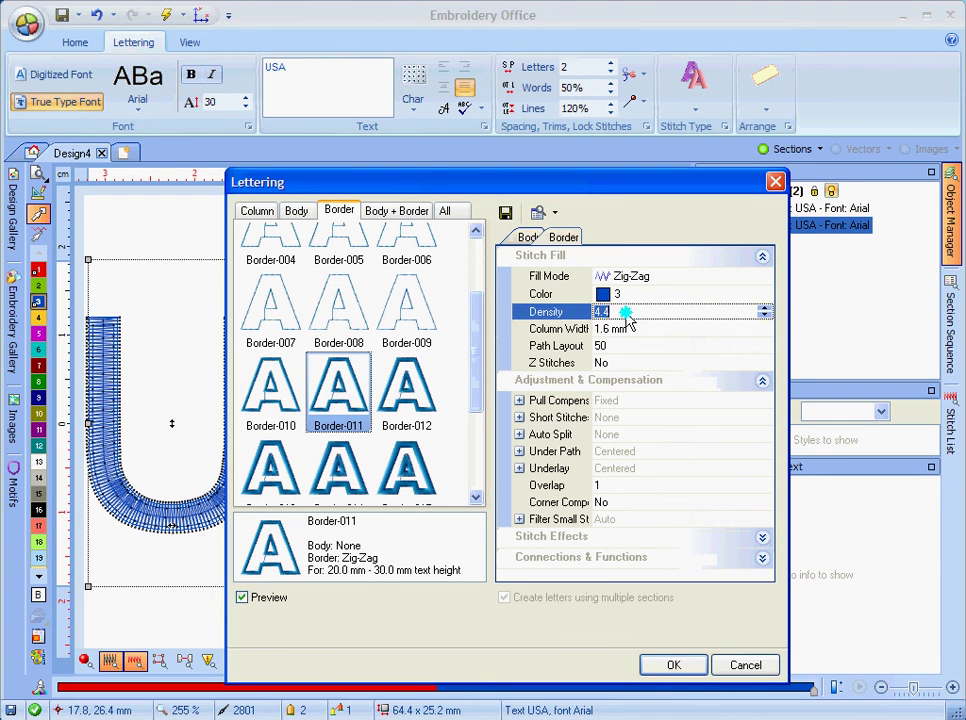
pyautogui.write('5.2')
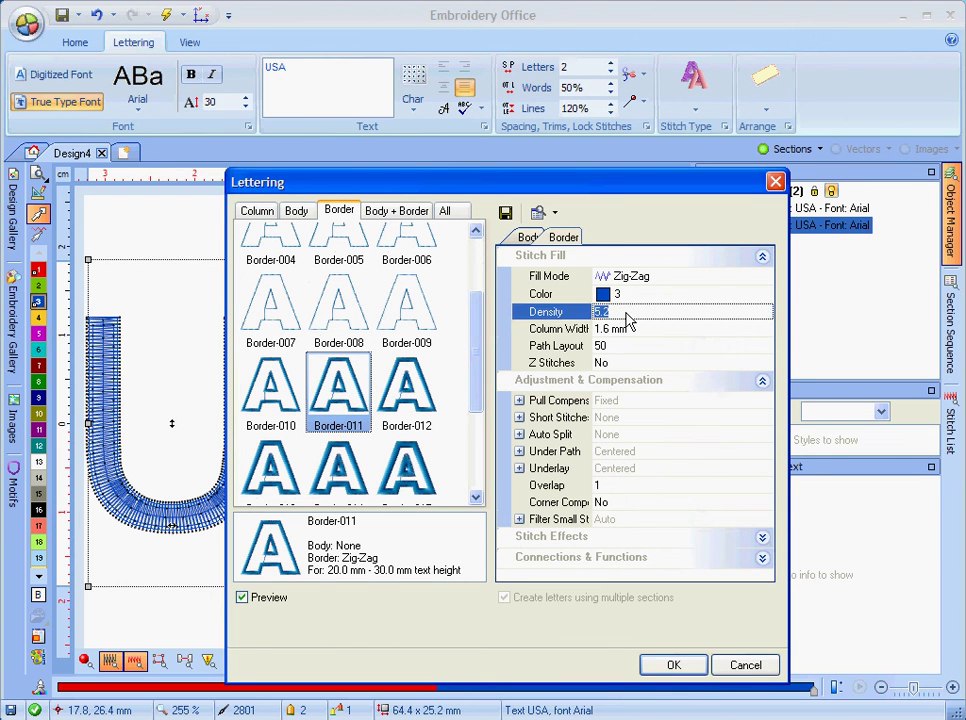
pyautogui.press('Return')
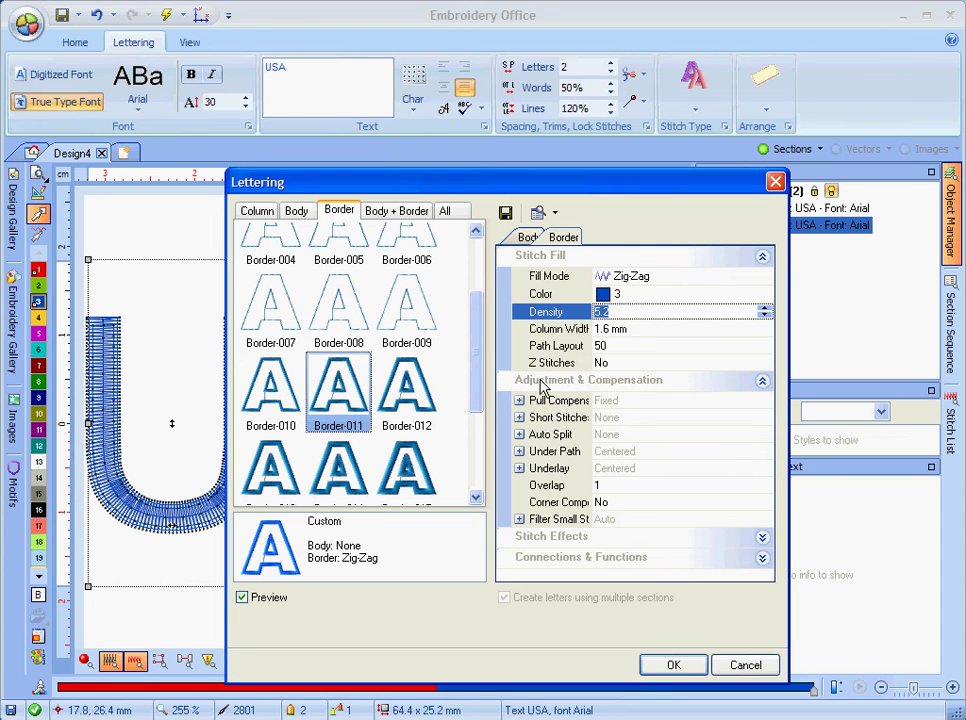
pyautogui.click(519, 400)
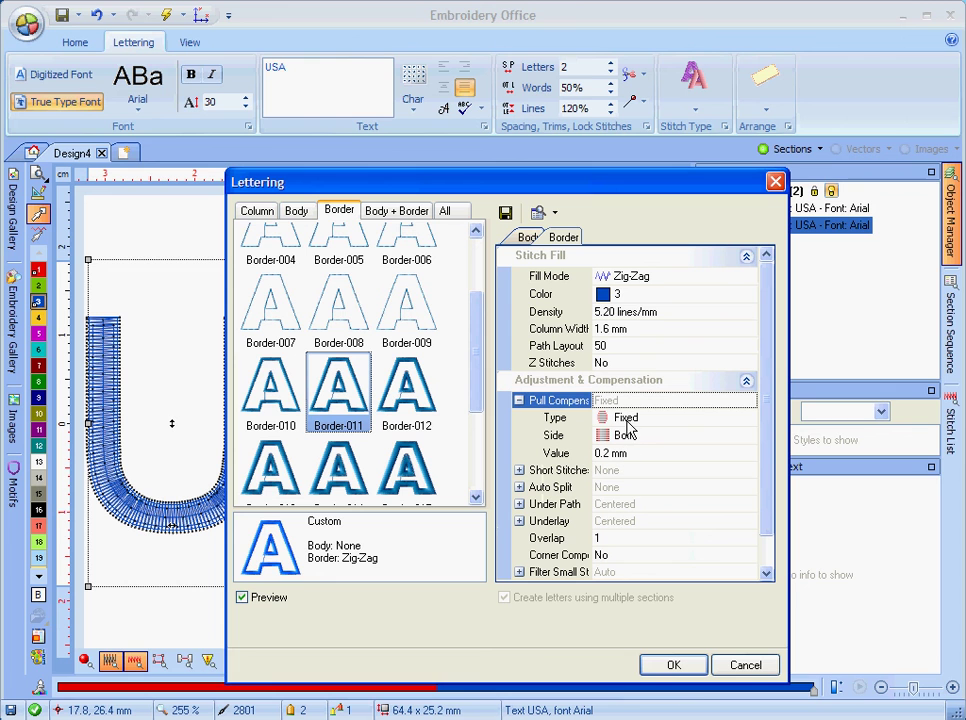
pyautogui.click(620, 329)
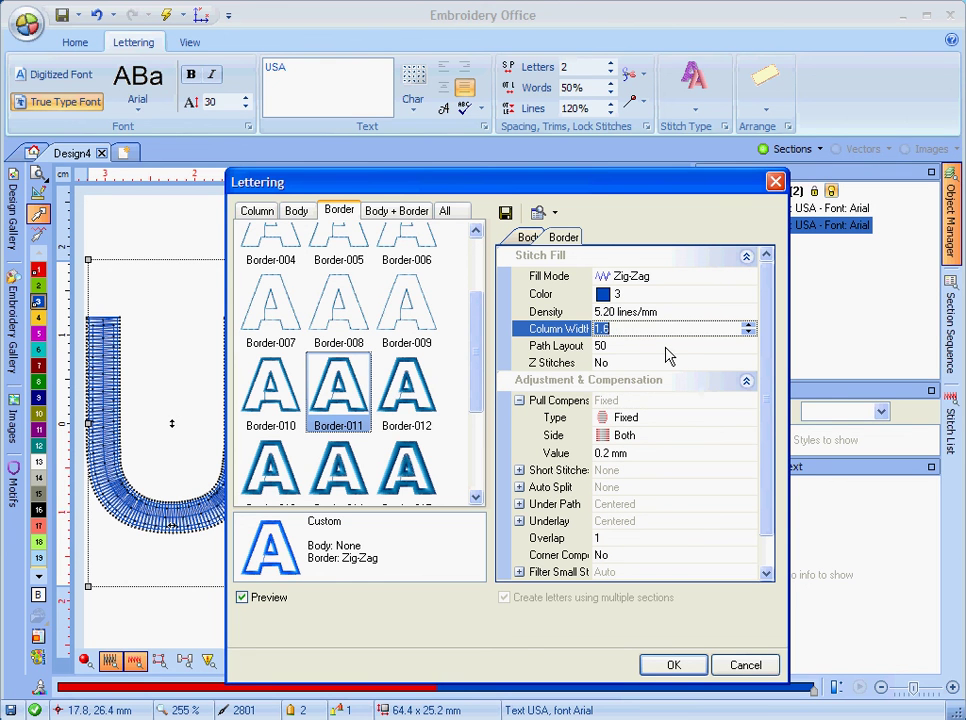
# - Bring the column width to 1.4 mm and use 3 levels of short stitches
pyautogui.press('Down')
pyautogui.press('Down')
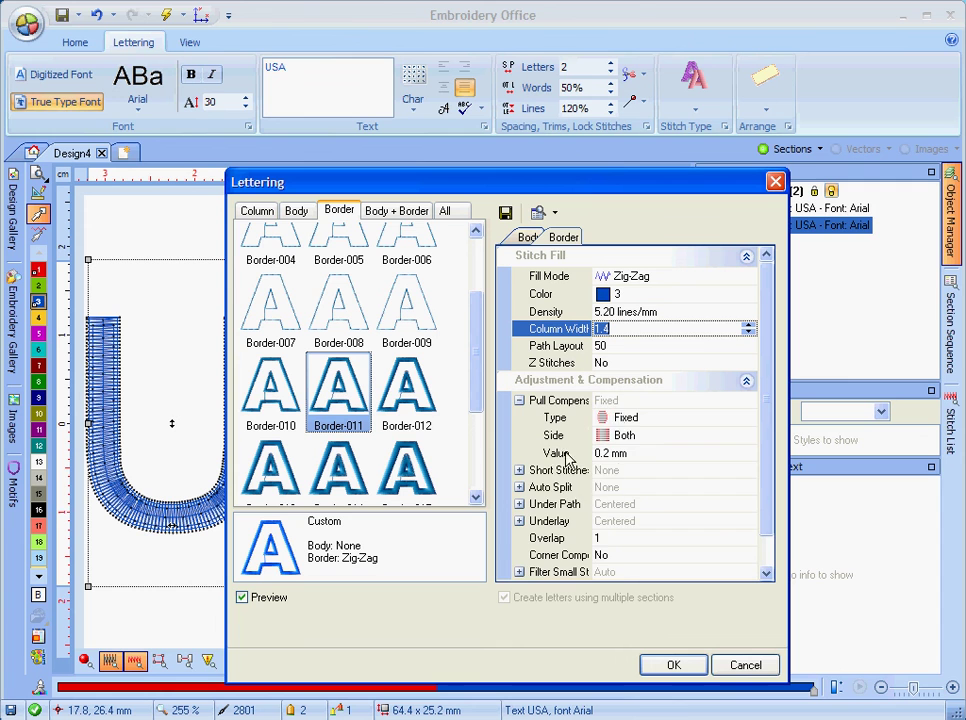
pyautogui.click(519, 470)
pyautogui.click(614, 434)
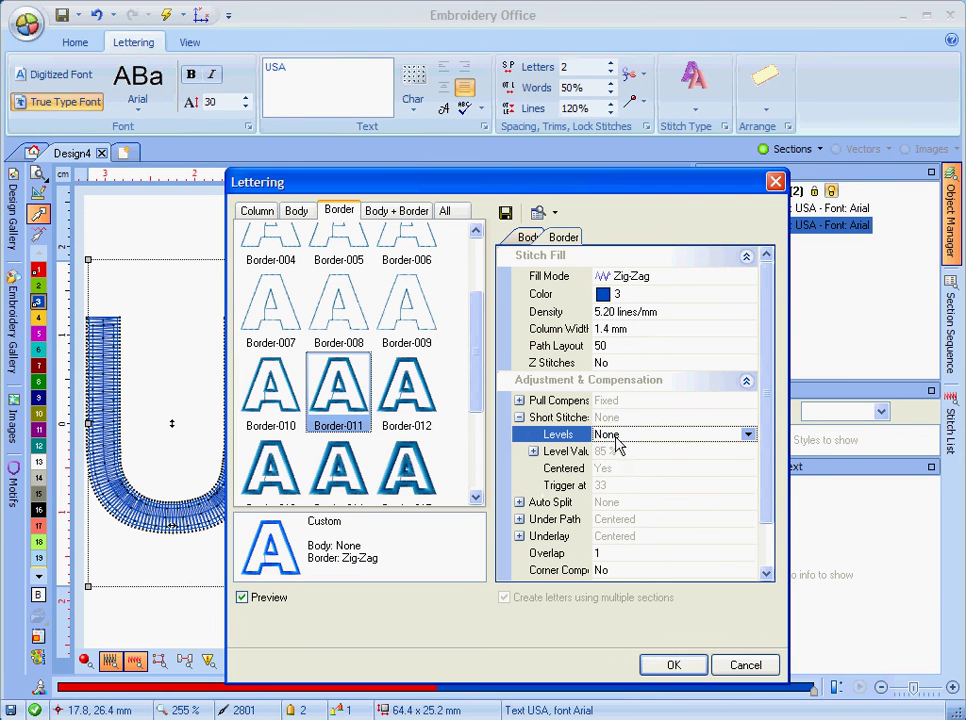
pyautogui.click(614, 434)
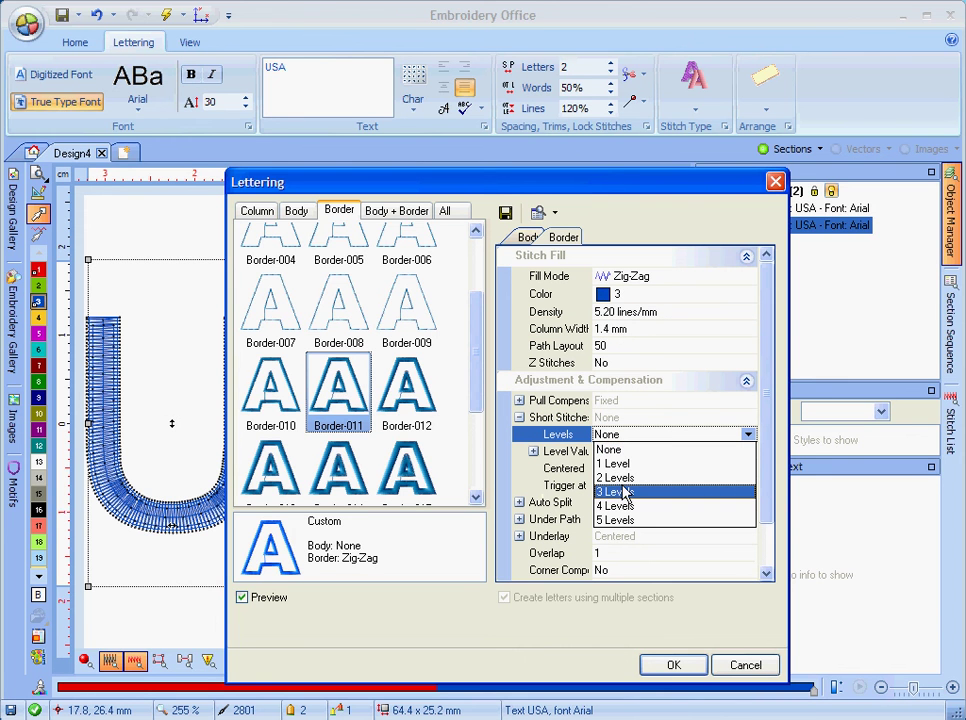
pyautogui.click(617, 491)
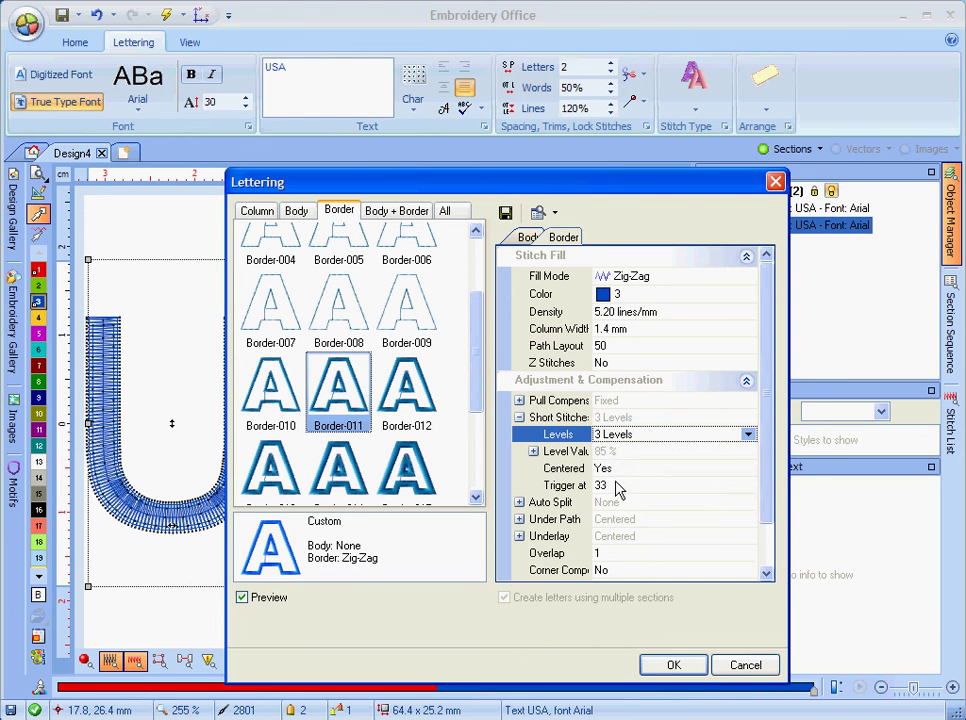
# - Give the border a zig-zag underlay with 0.2 mm margin and 1.5 density
pyautogui.click(519, 536)
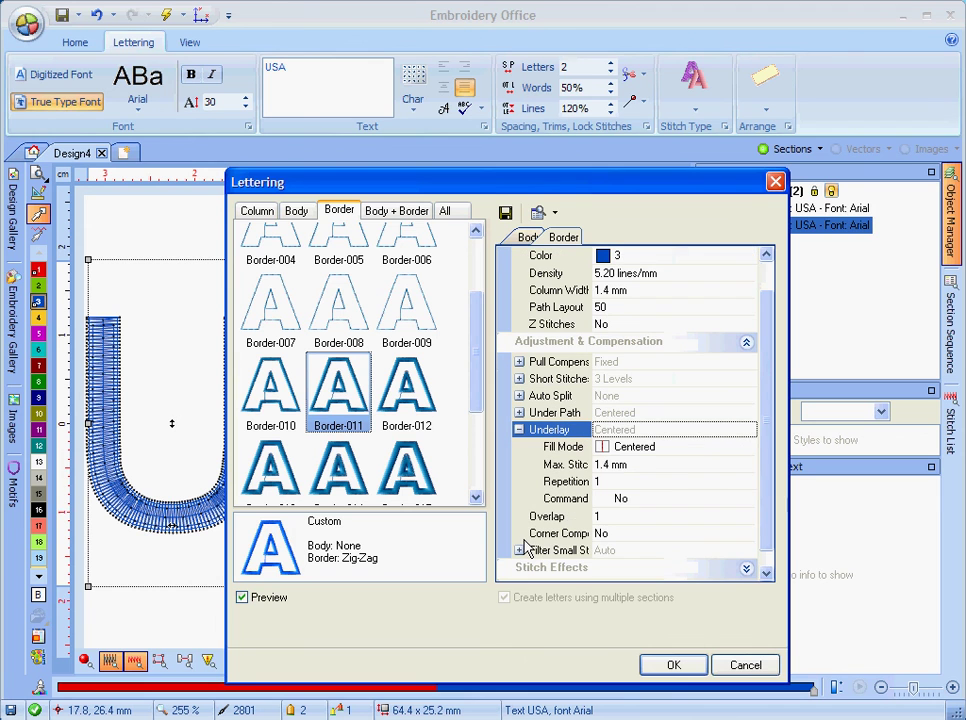
pyautogui.click(645, 452)
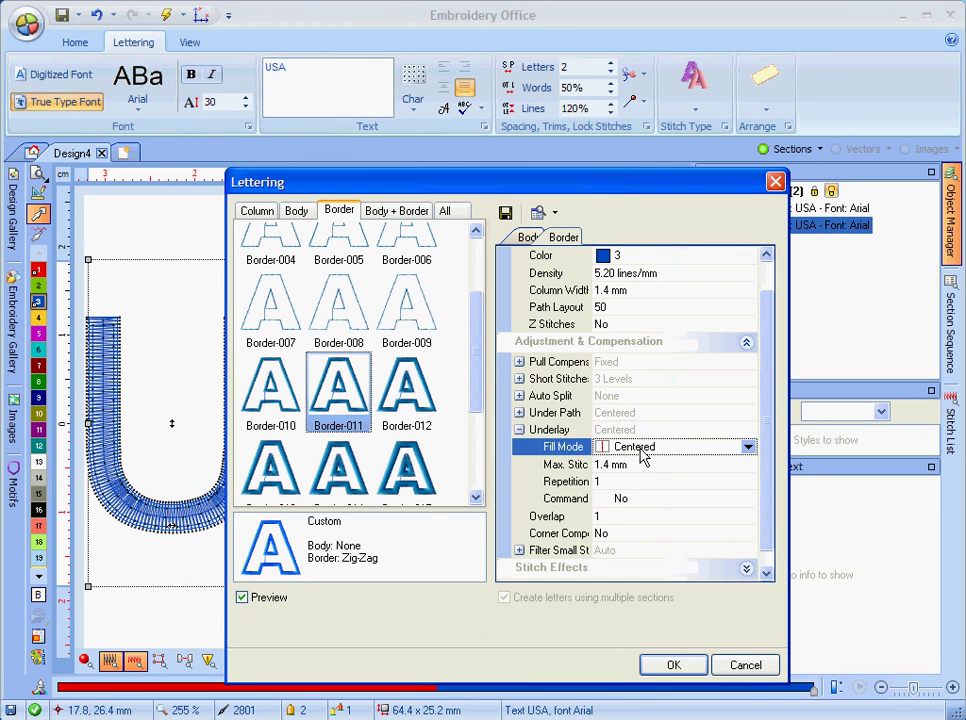
pyautogui.click(645, 455)
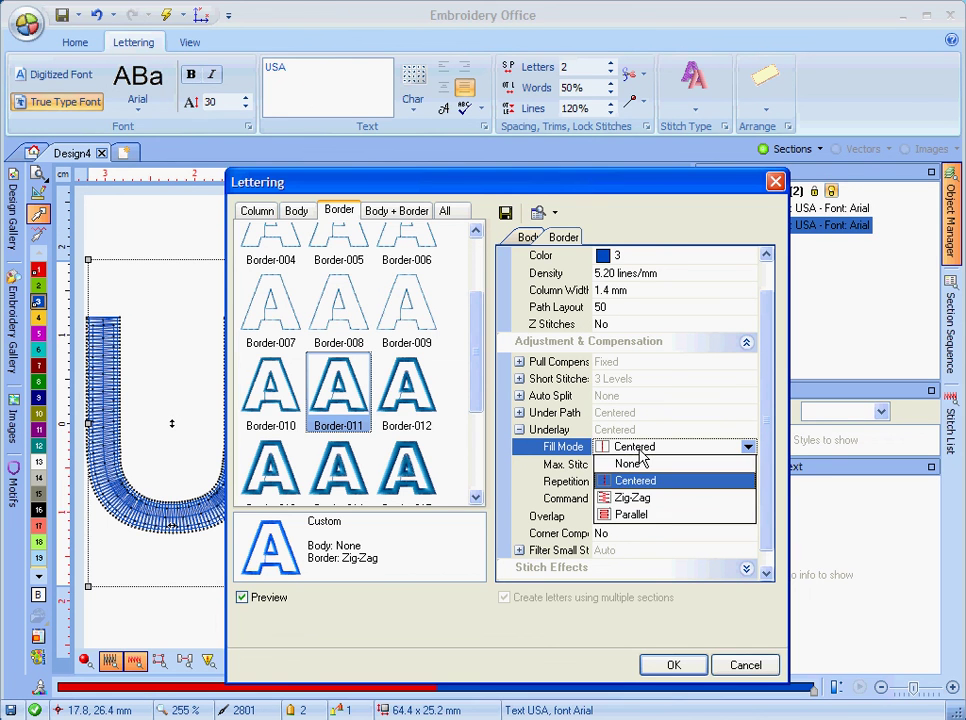
pyautogui.click(641, 501)
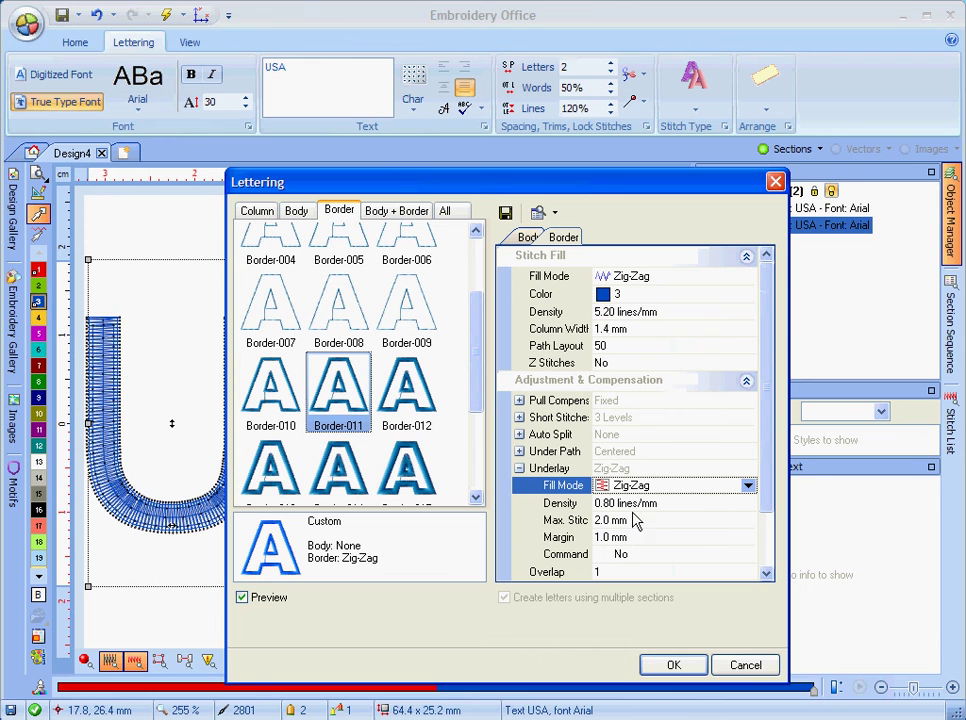
pyautogui.click(643, 537)
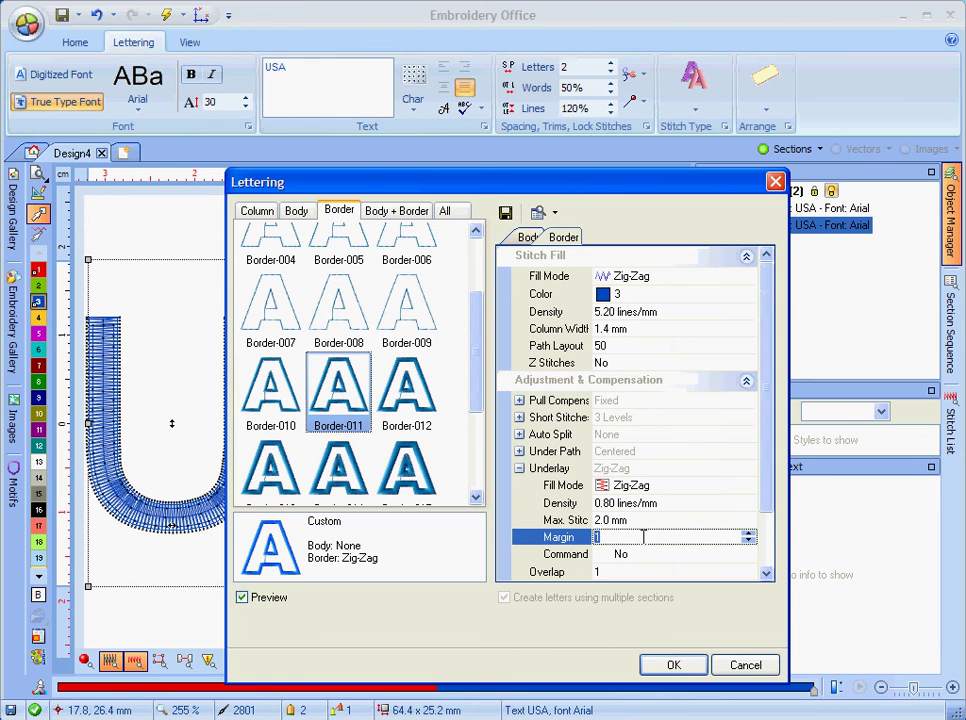
pyautogui.write('0.2')
pyautogui.doubleClick(643, 537)
pyautogui.click(621, 504)
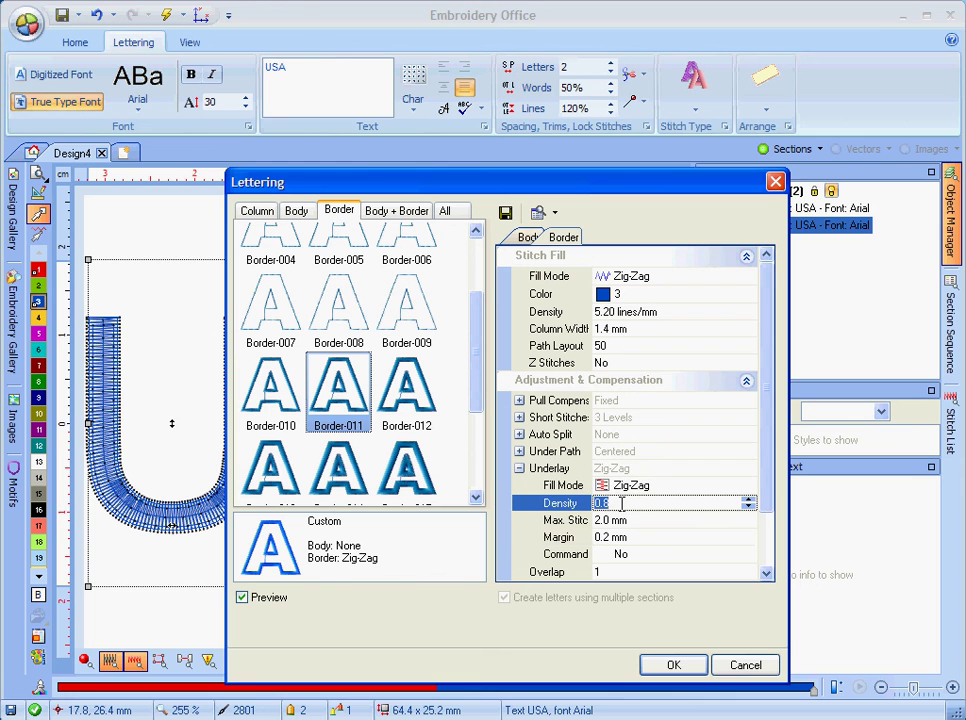
pyautogui.write('1.5')
pyautogui.press('Return')
# - Apply the Lettering settings and deselect to view the red USA letters with the blue zig-zag border
pyautogui.click(671, 666)
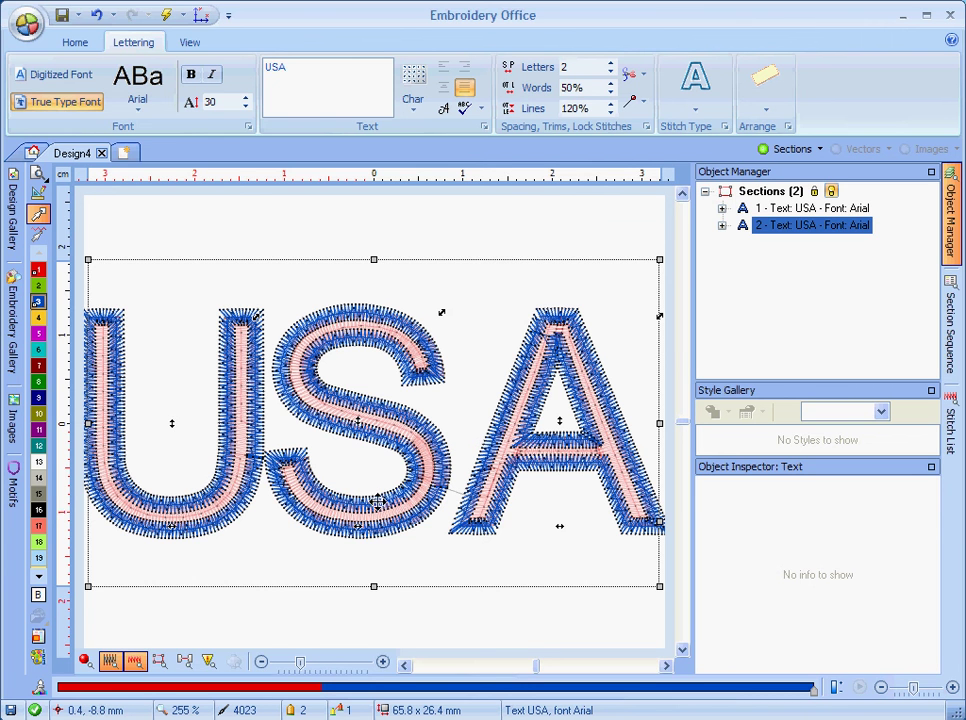
pyautogui.click(440, 617)
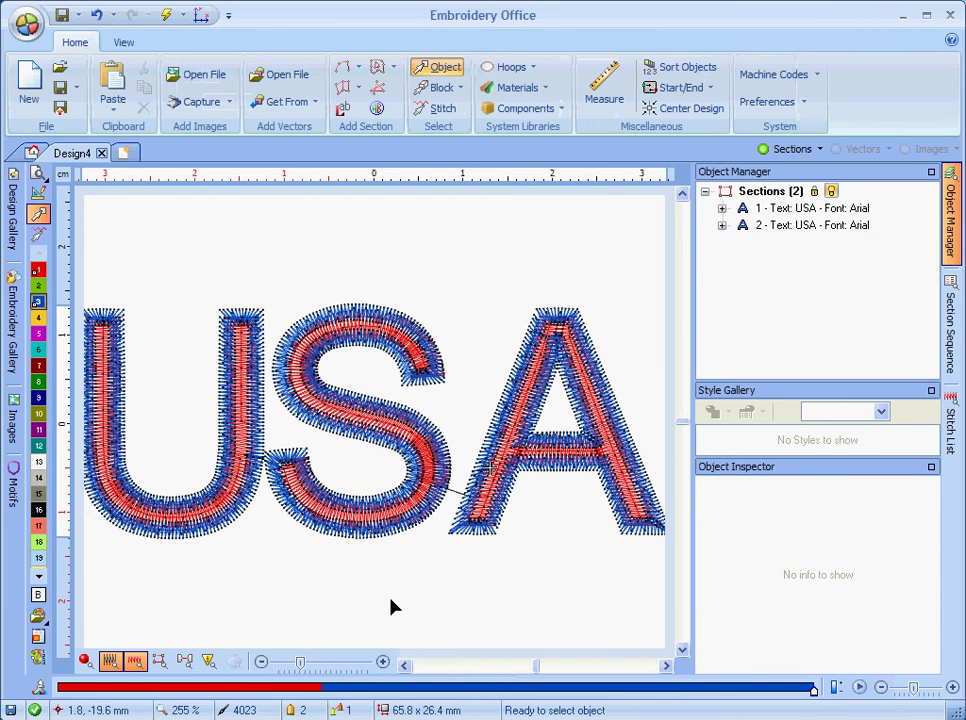
# - In outline view, move the blue border copy's S to (-1.1, -11.6) over the red S
pyautogui.click(111, 664)
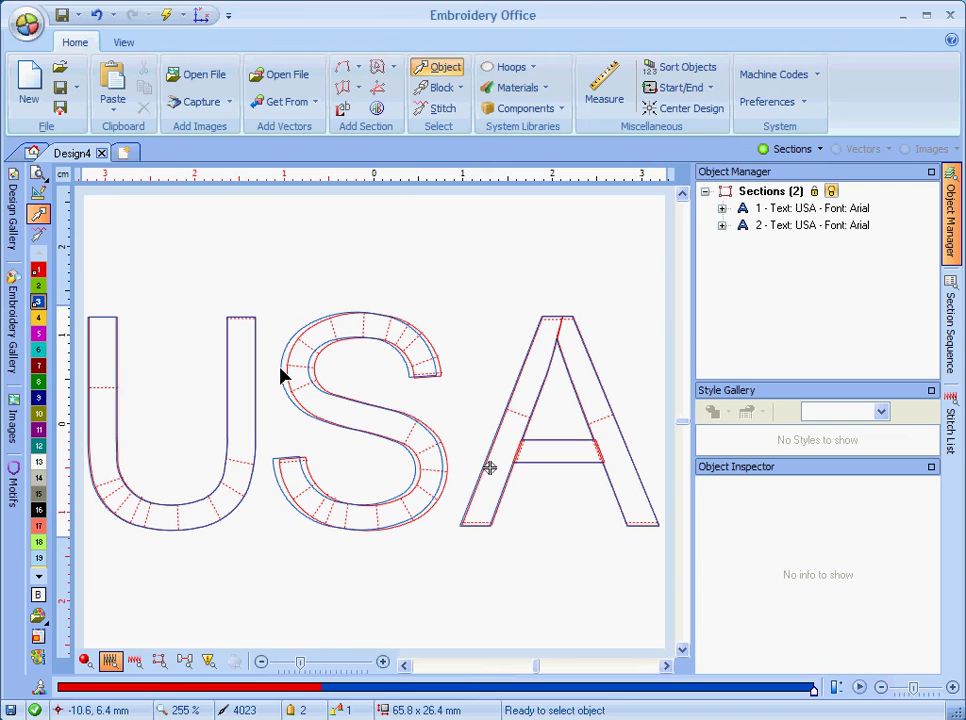
pyautogui.click(280, 369)
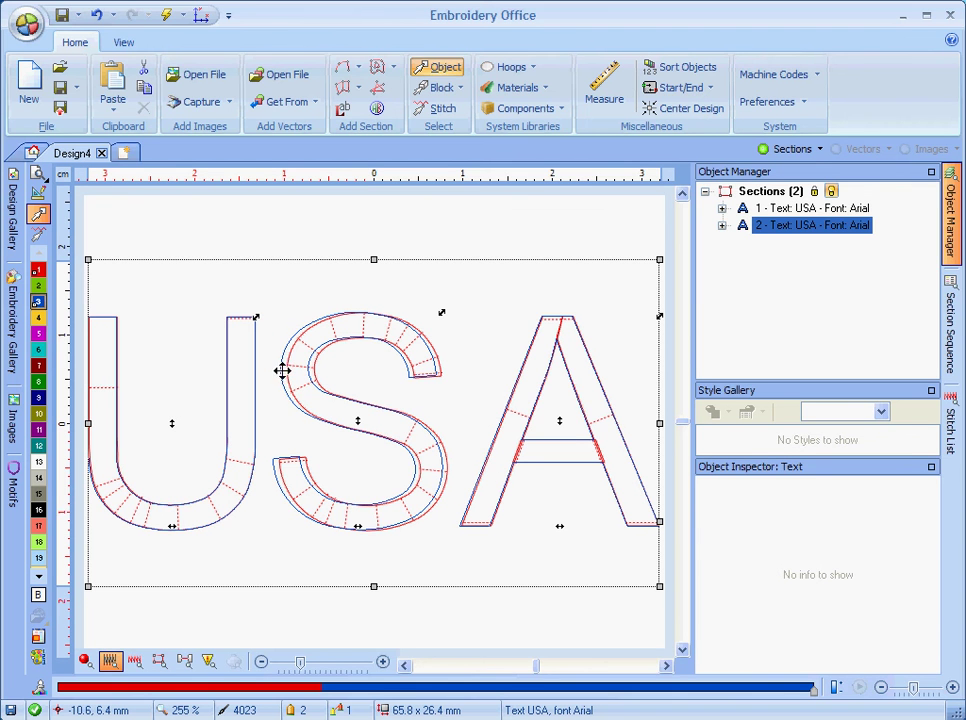
pyautogui.click(358, 526)
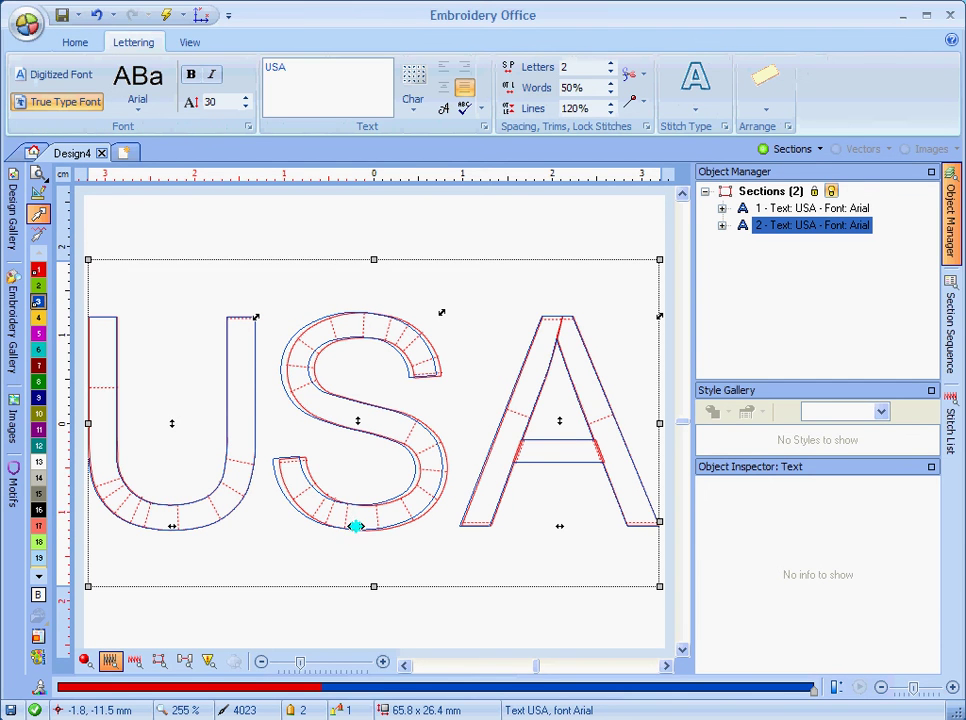
pyautogui.moveTo(358, 526)
pyautogui.mouseDown()
pyautogui.moveTo(323, 524)
pyautogui.moveTo(466, 526)
pyautogui.moveTo(347, 524)
pyautogui.moveTo(373, 526)
pyautogui.moveTo(364, 528)
pyautogui.mouseUp()
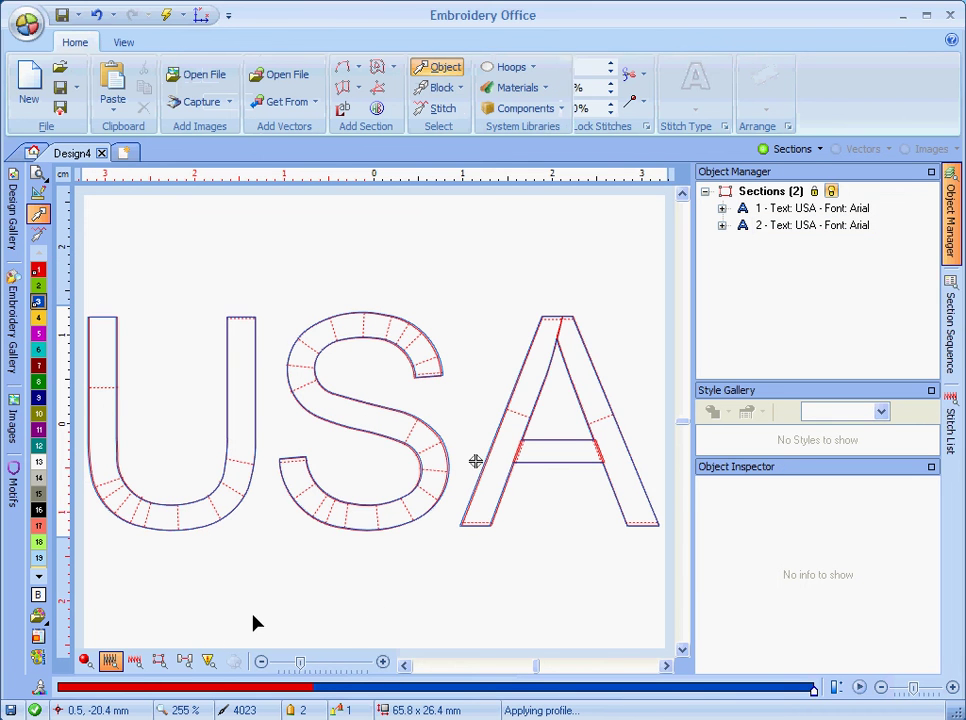
# - Restore the stitch view and scrub the stitch player to check the 4145-stitch sewing order
pyautogui.click(135, 662)
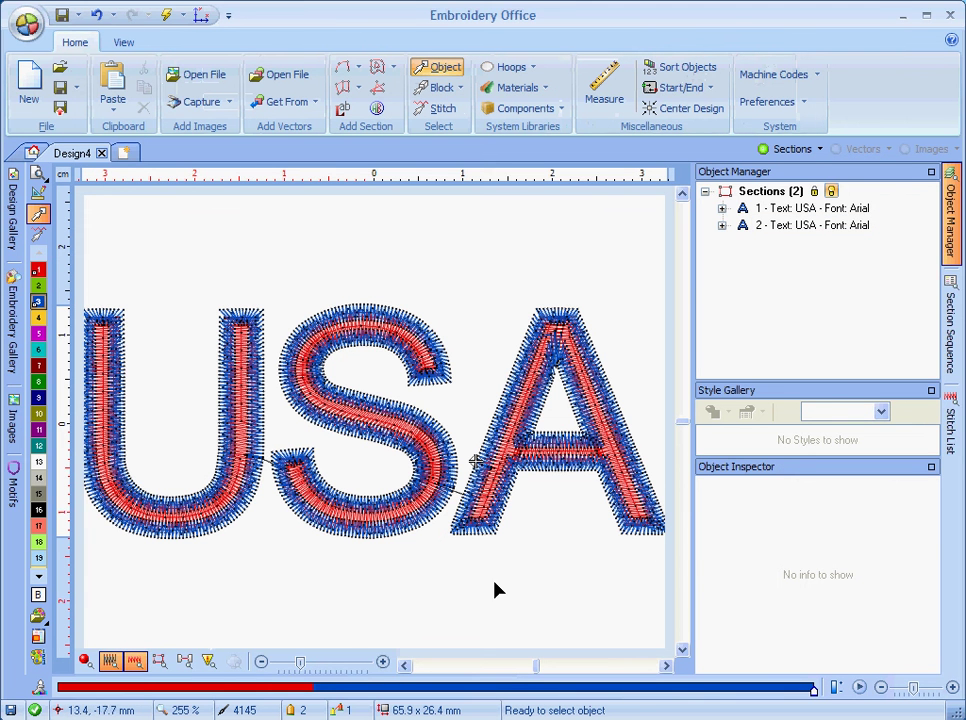
pyautogui.moveTo(814, 690)
pyautogui.mouseDown()
pyautogui.moveTo(60, 692)
pyautogui.moveTo(340, 703)
pyautogui.moveTo(826, 700)
pyautogui.mouseUp()
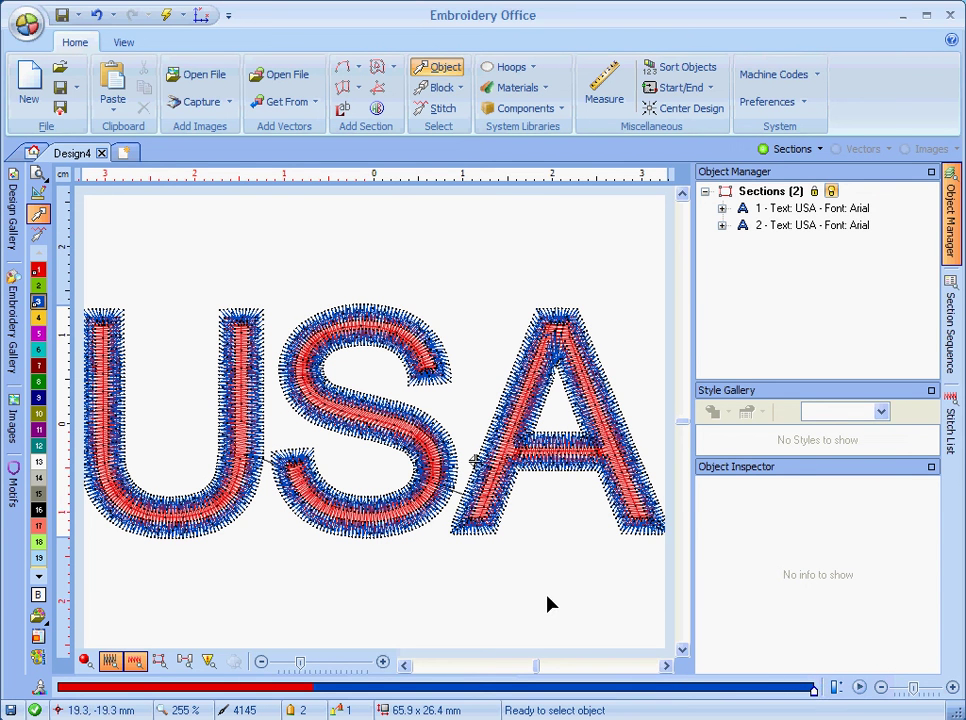